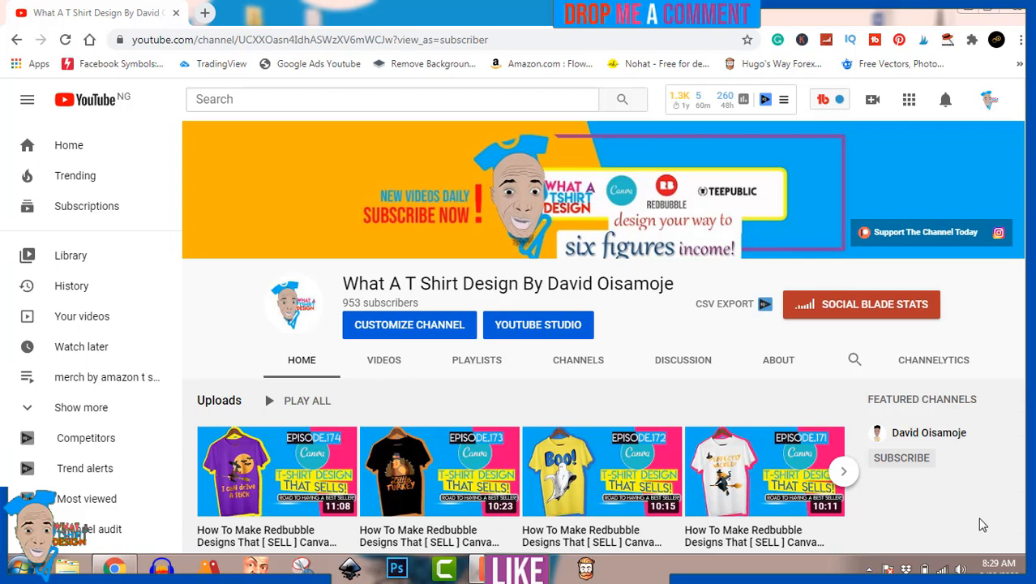
Browse the T-shirt design channel's uploaded videos, going back through the older episodes.
click(393, 364)
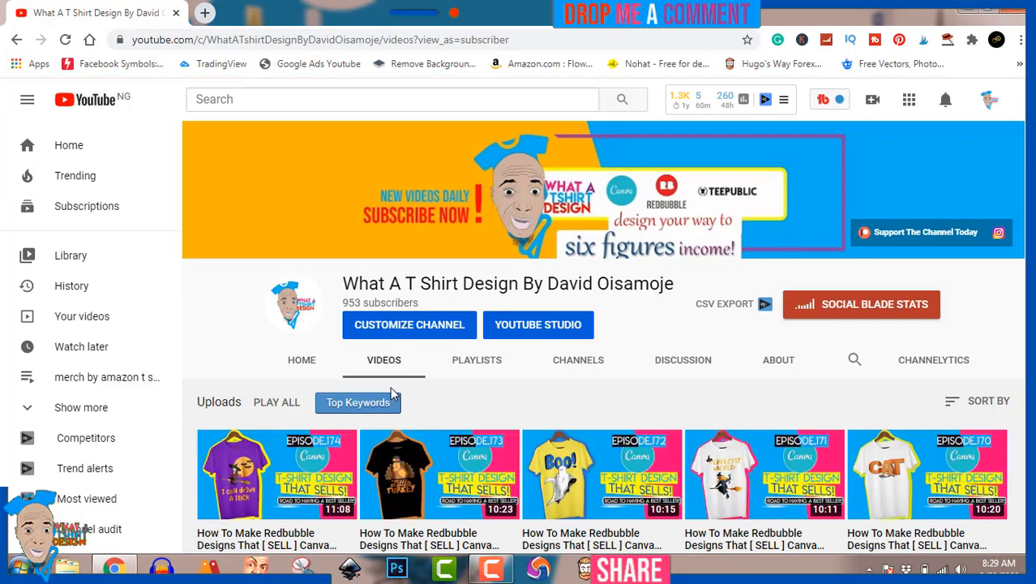
scroll(393, 394, down, 8)
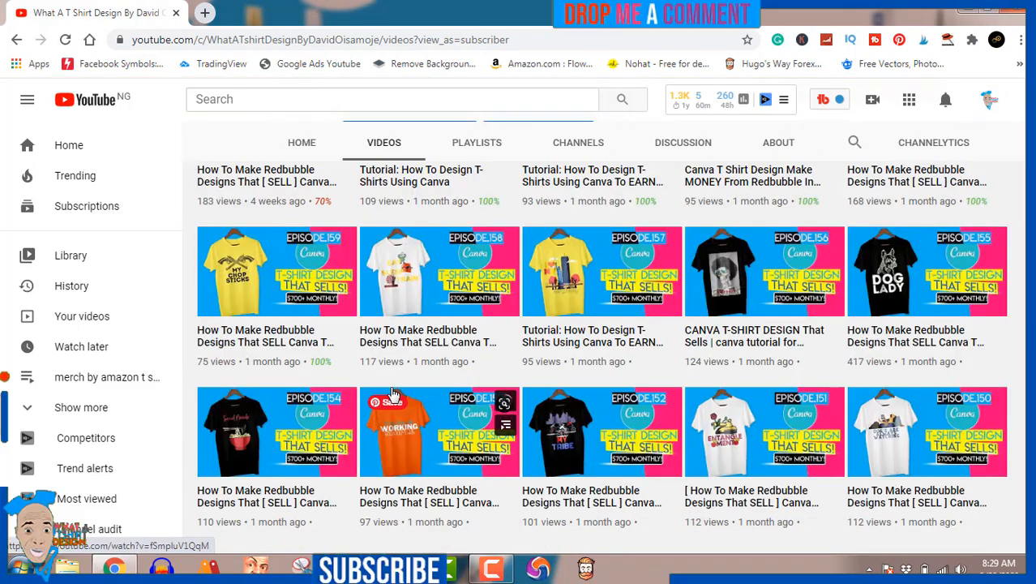
scroll(392, 395, down, 3)
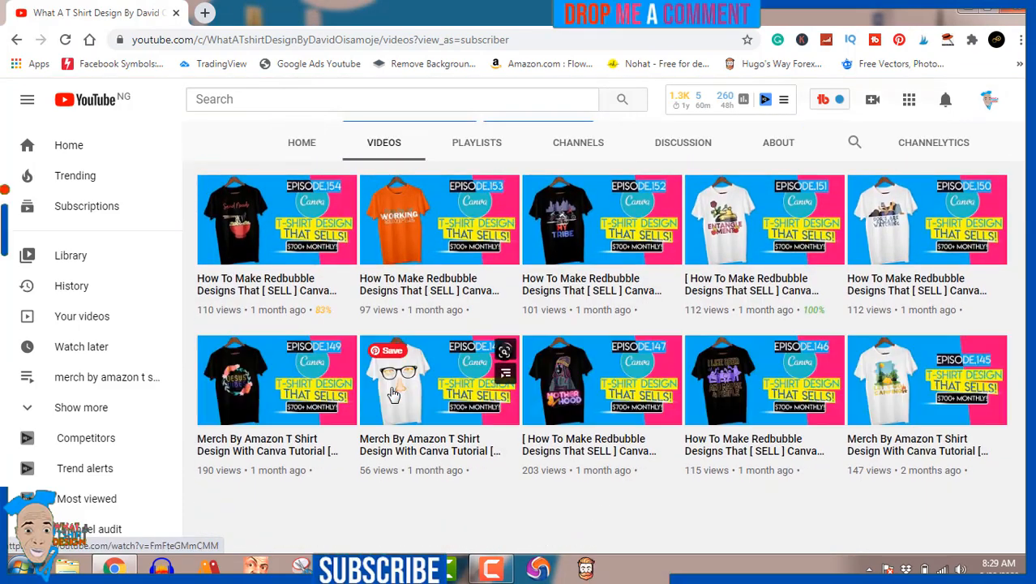
scroll(392, 394, down, 3)
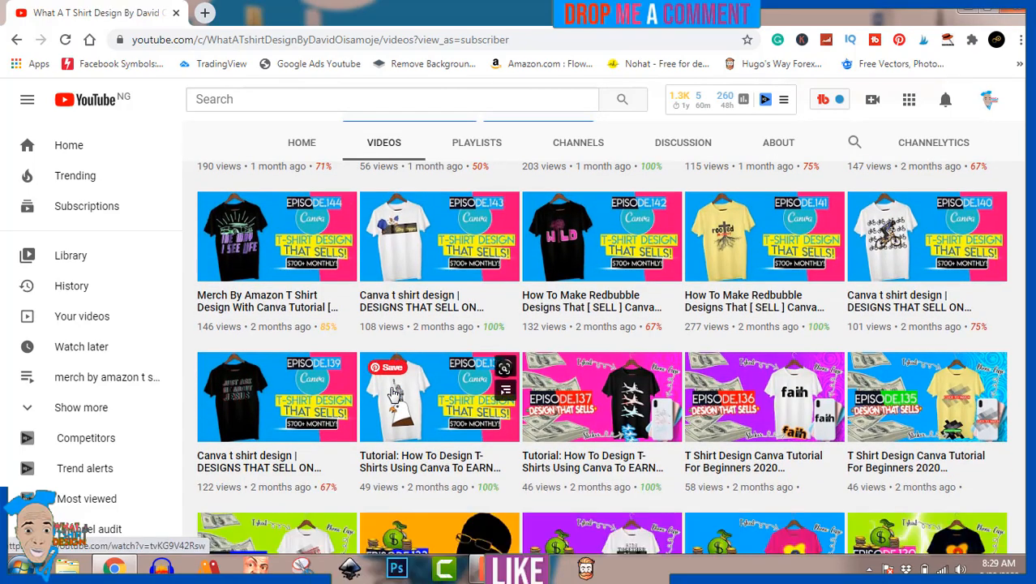
scroll(392, 394, down, 4)
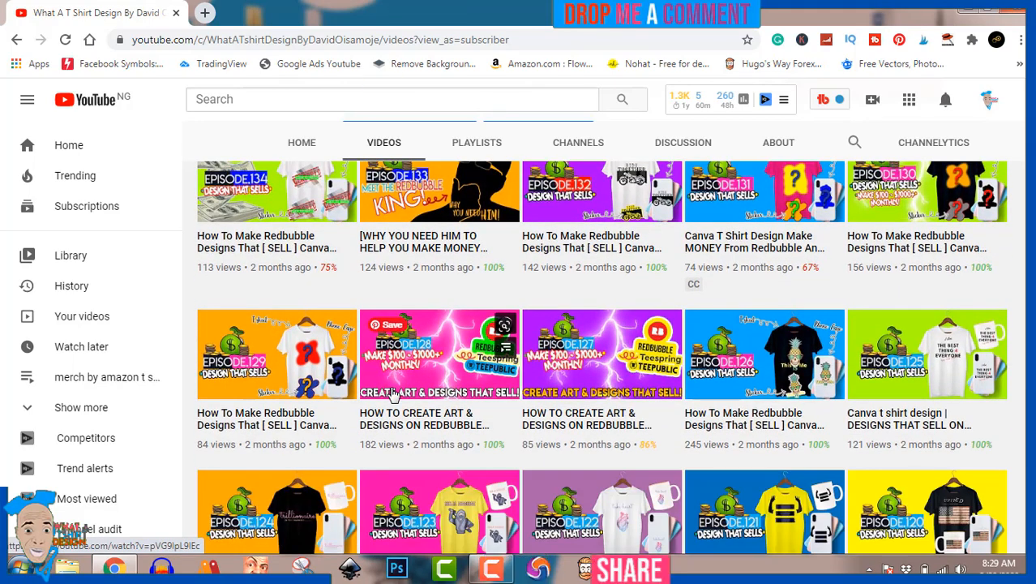
scroll(392, 394, up, 11)
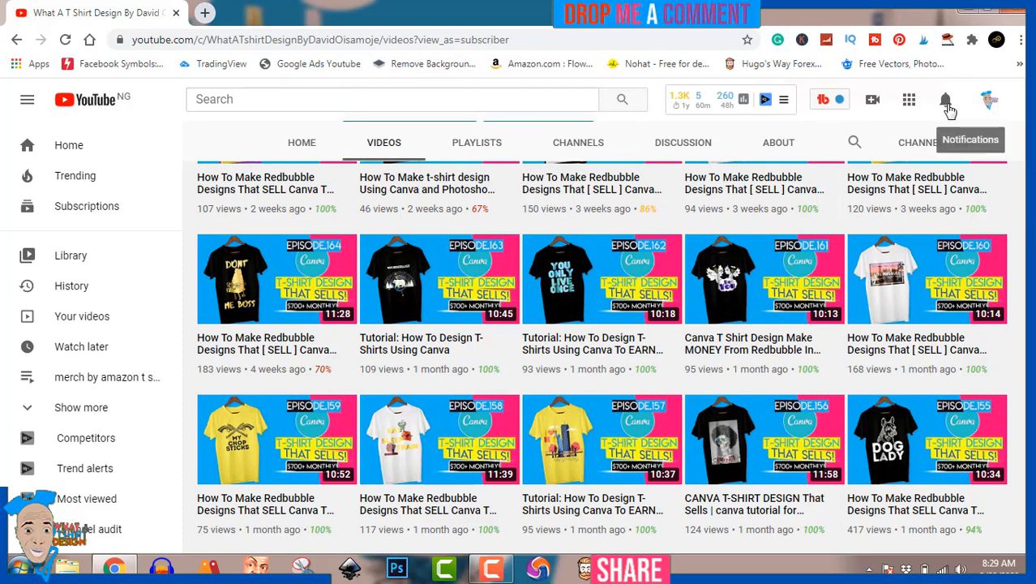
Open the channel's notifications and look through the new-subscriber entries.
click(947, 103)
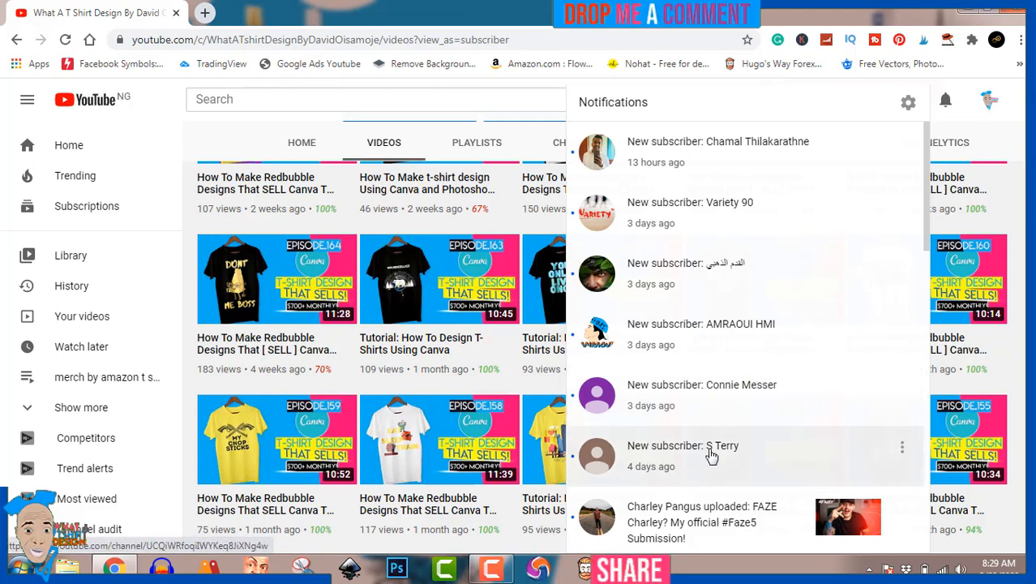
scroll(711, 456, down, 5)
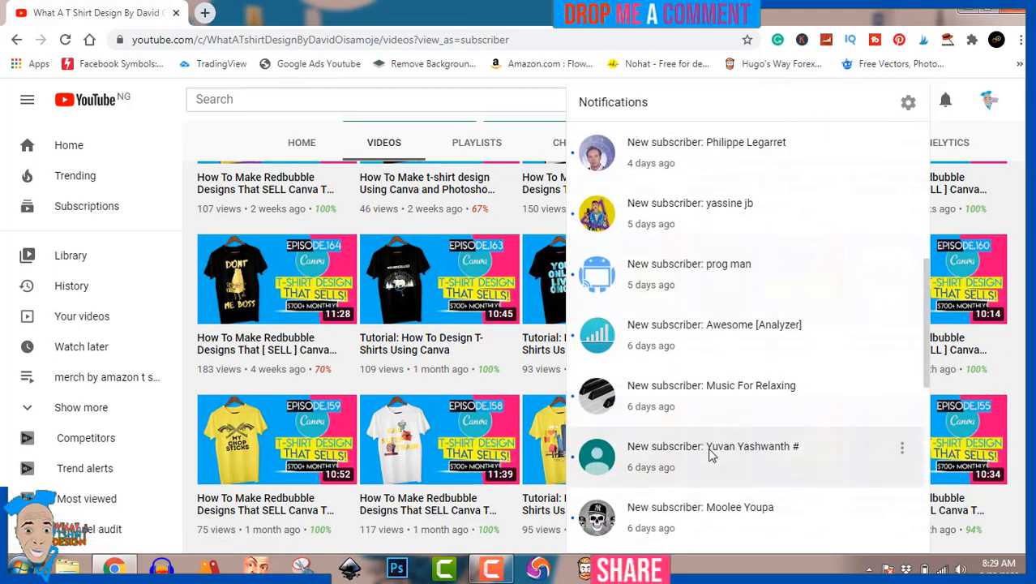
scroll(711, 455, down, 1)
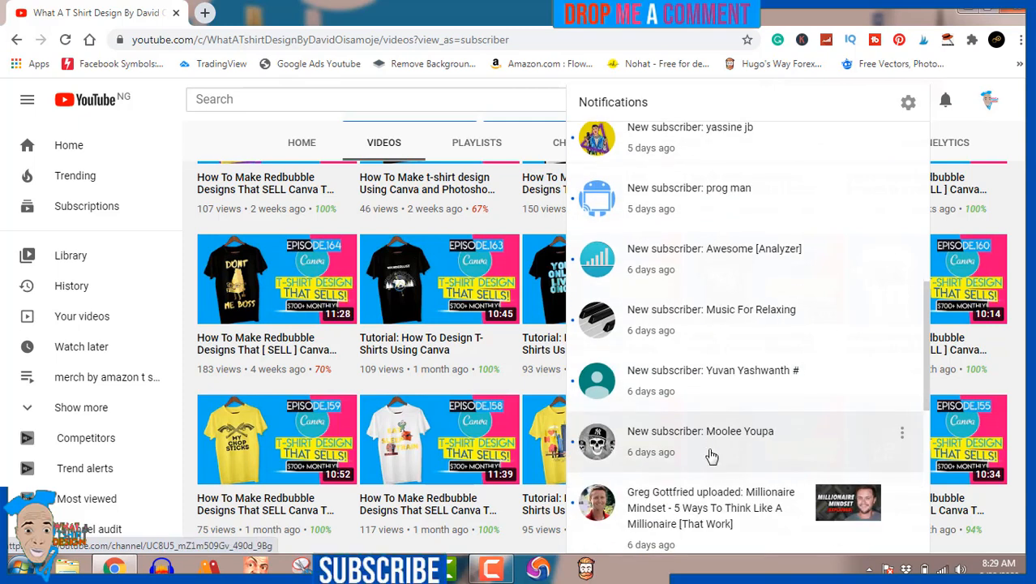
scroll(711, 457, up, 1)
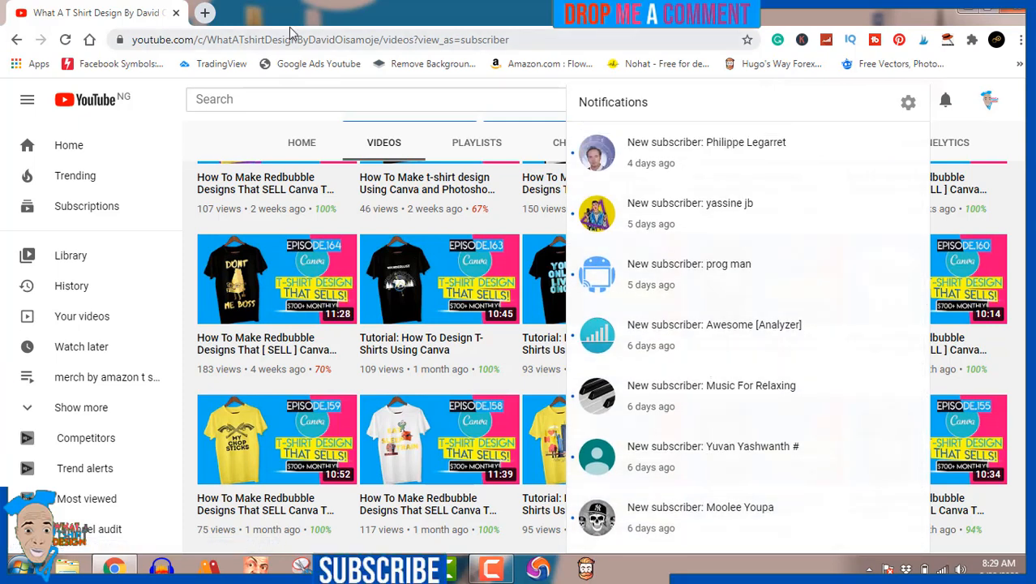
Open Canva in a new browser tab and create a 4500 × 5400 px custom design, keeping the current Windows color scheme without further prompts.
click(205, 14)
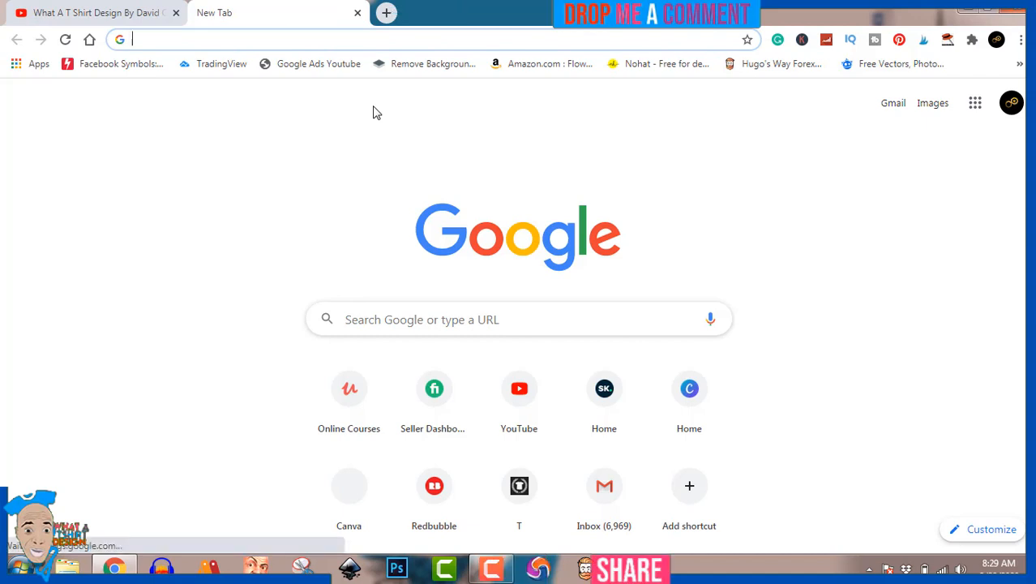
click(691, 395)
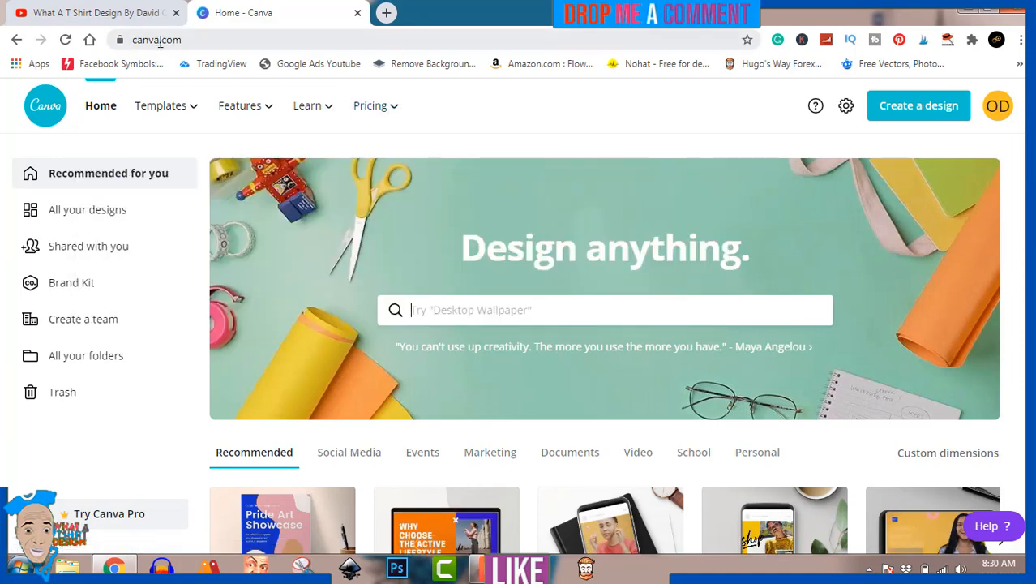
click(931, 111)
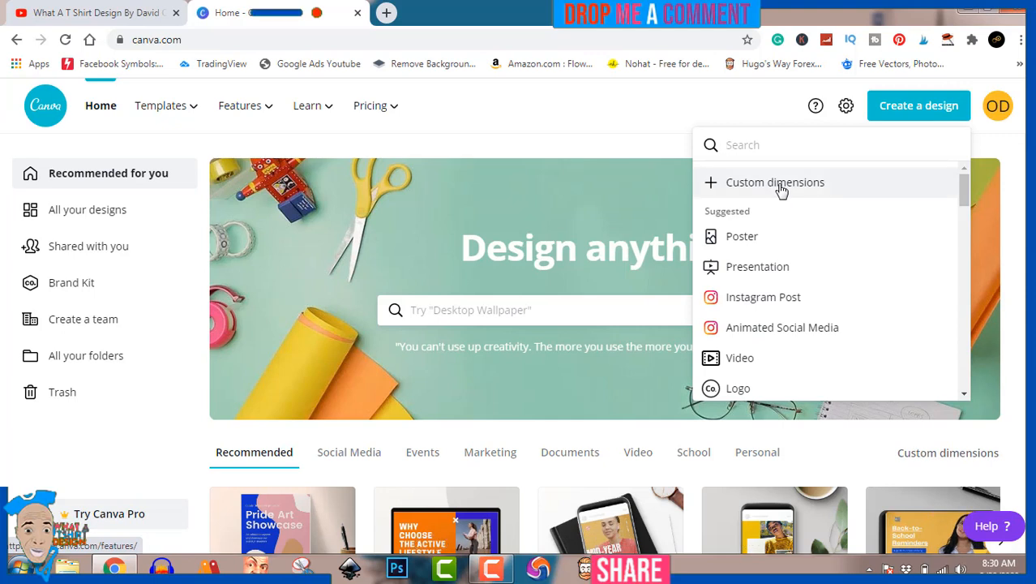
click(780, 185)
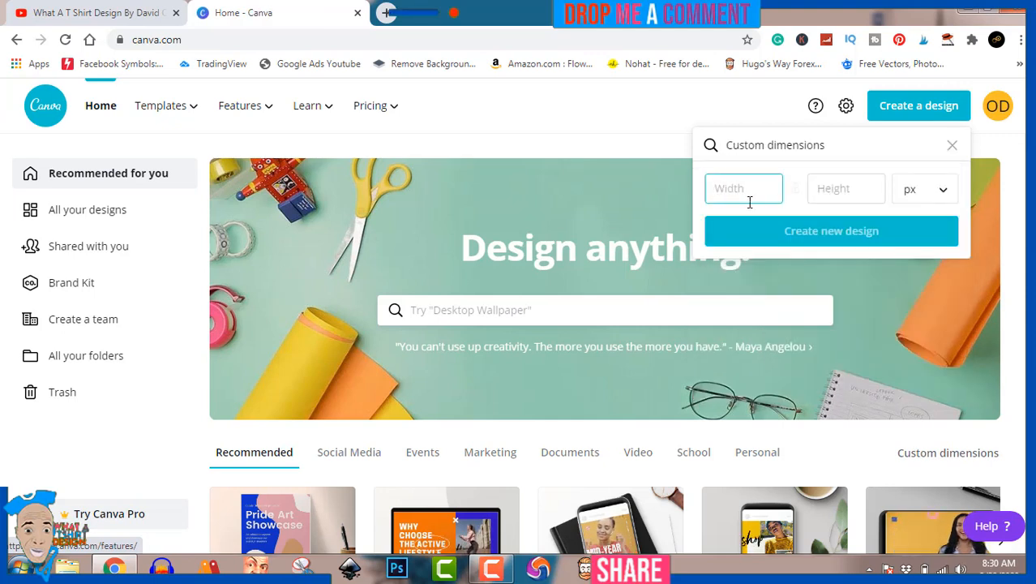
text(4500)
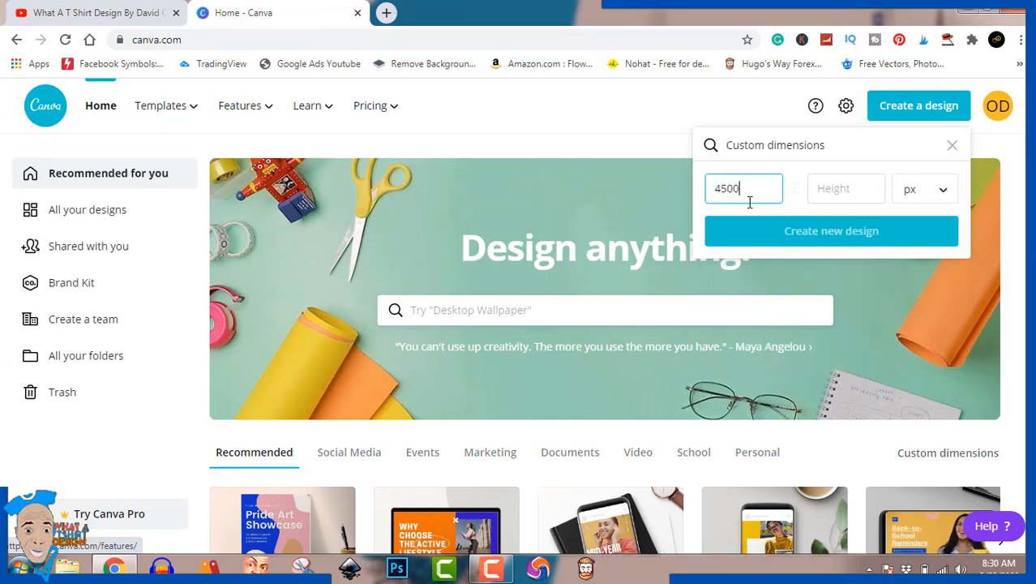
click(844, 183)
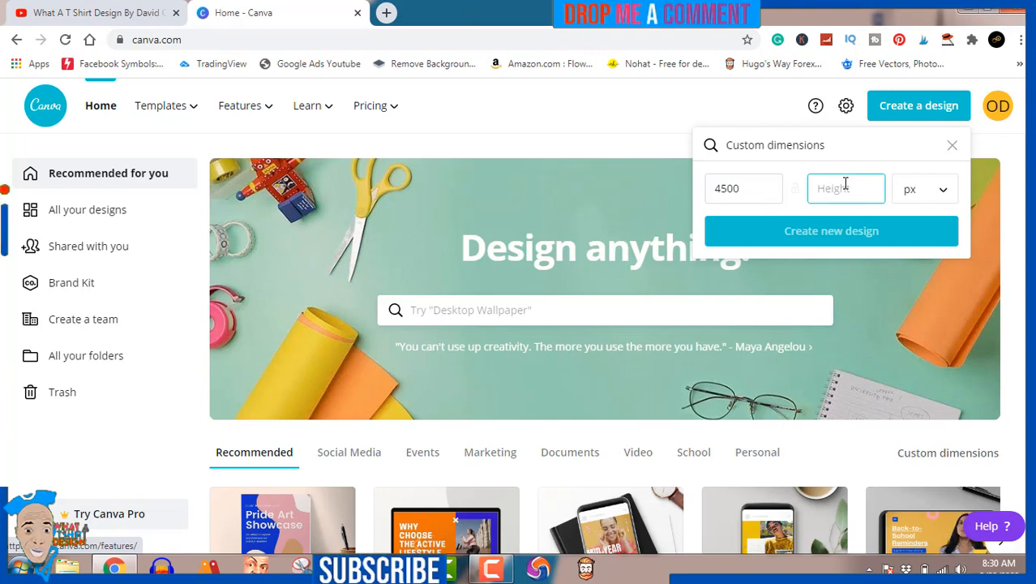
text(54)
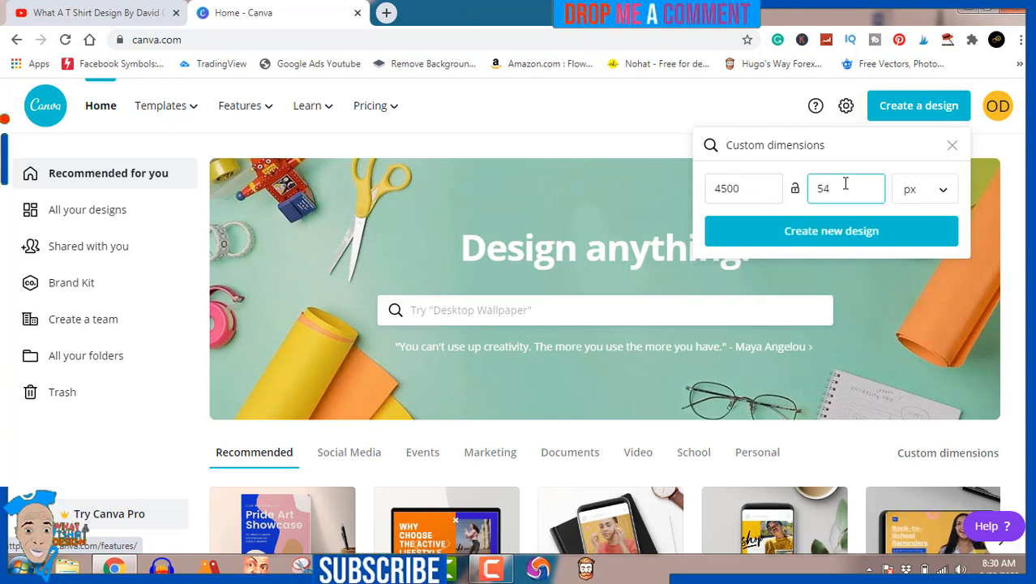
text(00)
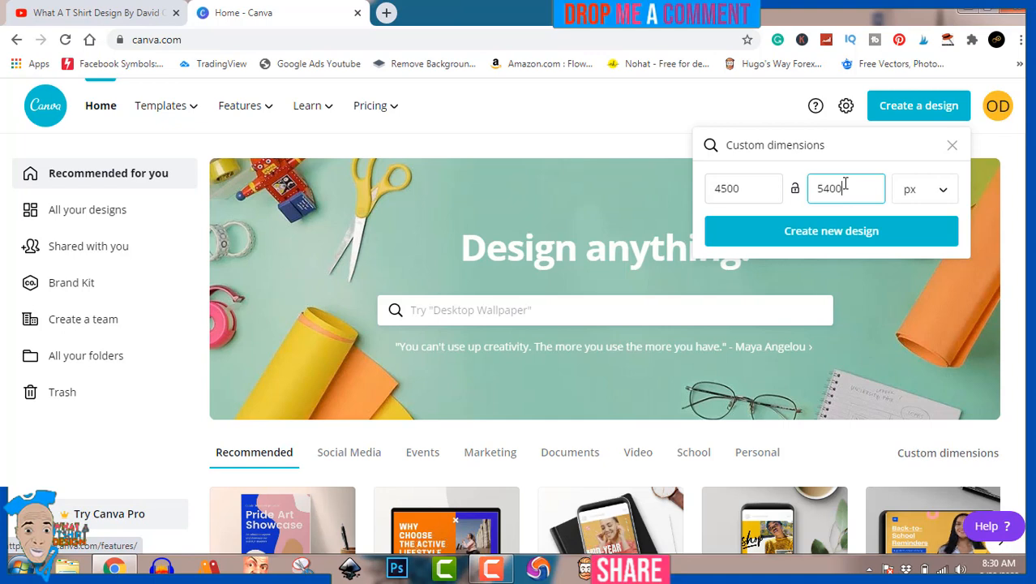
click(842, 240)
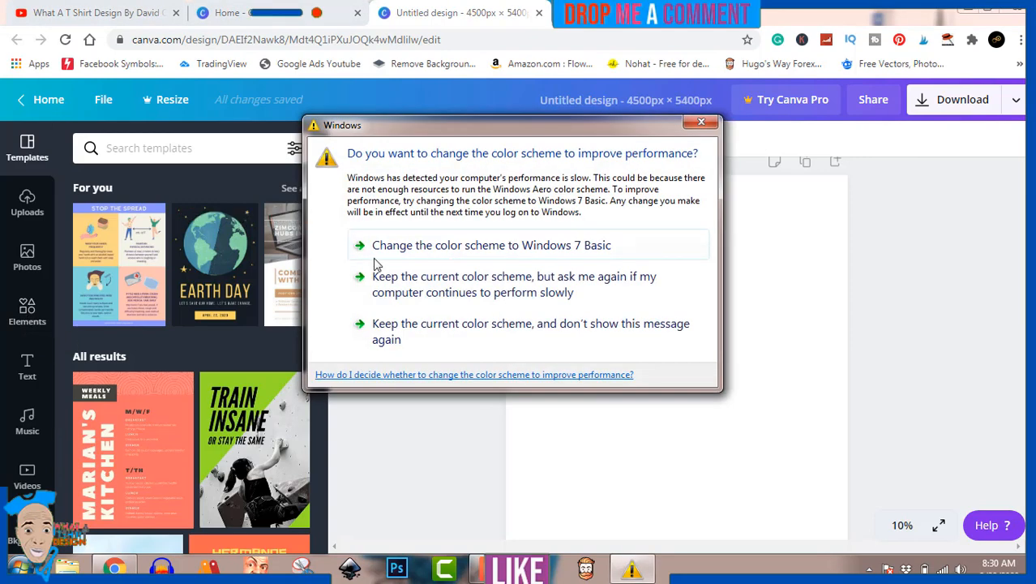
click(470, 337)
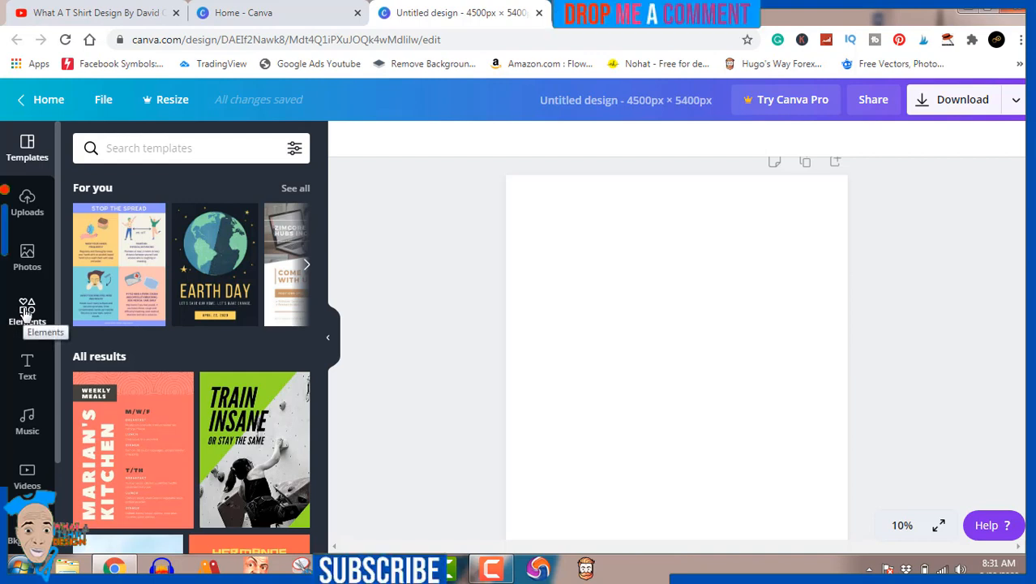
Search the design elements for "bite" and add the red mouth with sharp white teeth to the page.
click(26, 313)
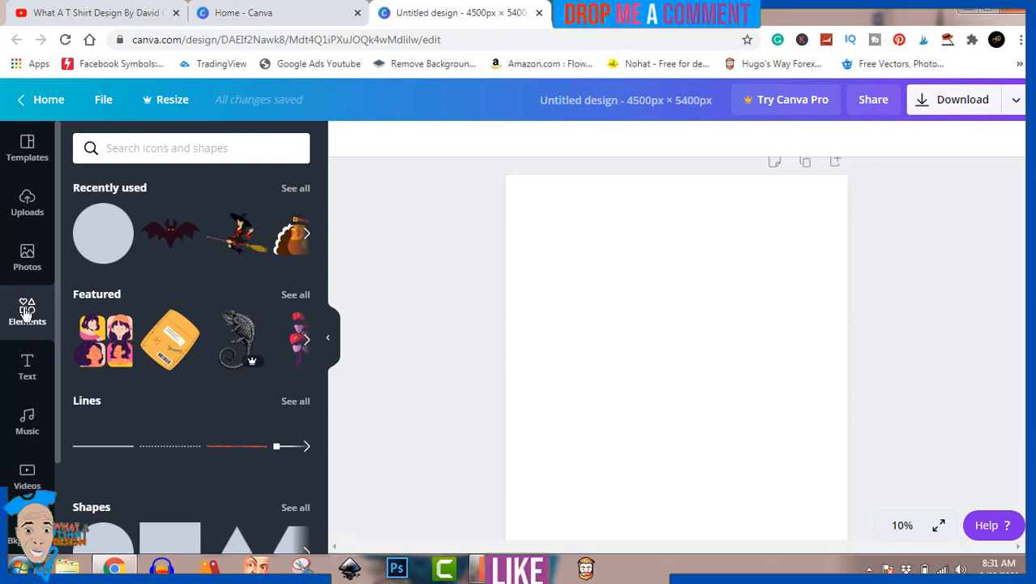
click(171, 150)
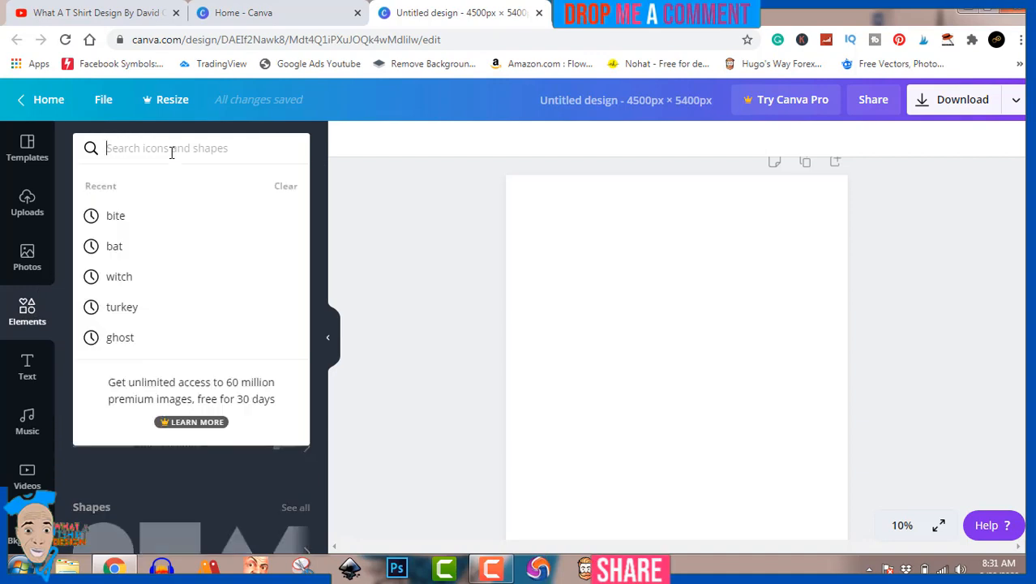
click(115, 217)
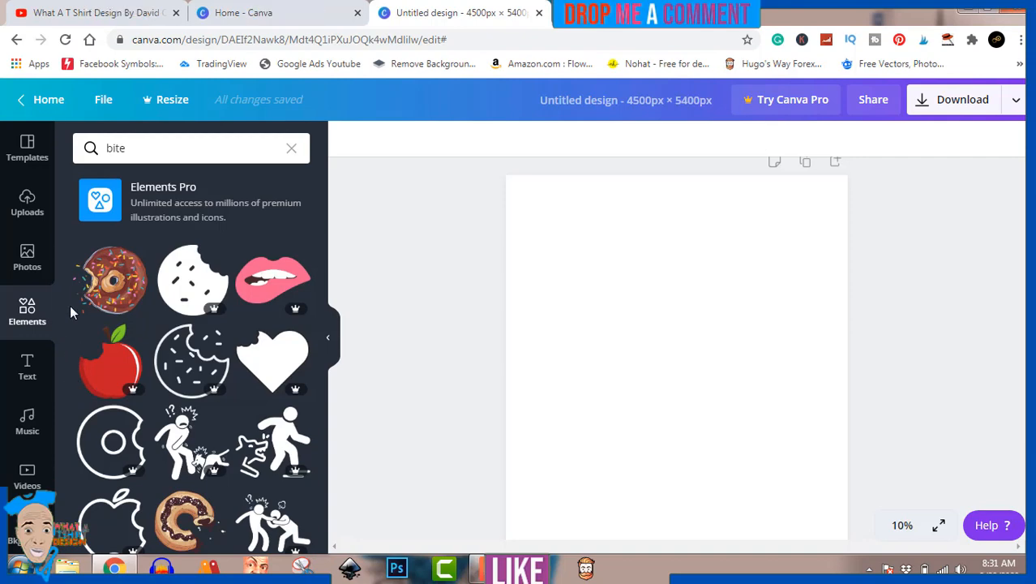
scroll(81, 346, down, 2)
scroll(81, 346, down, 4)
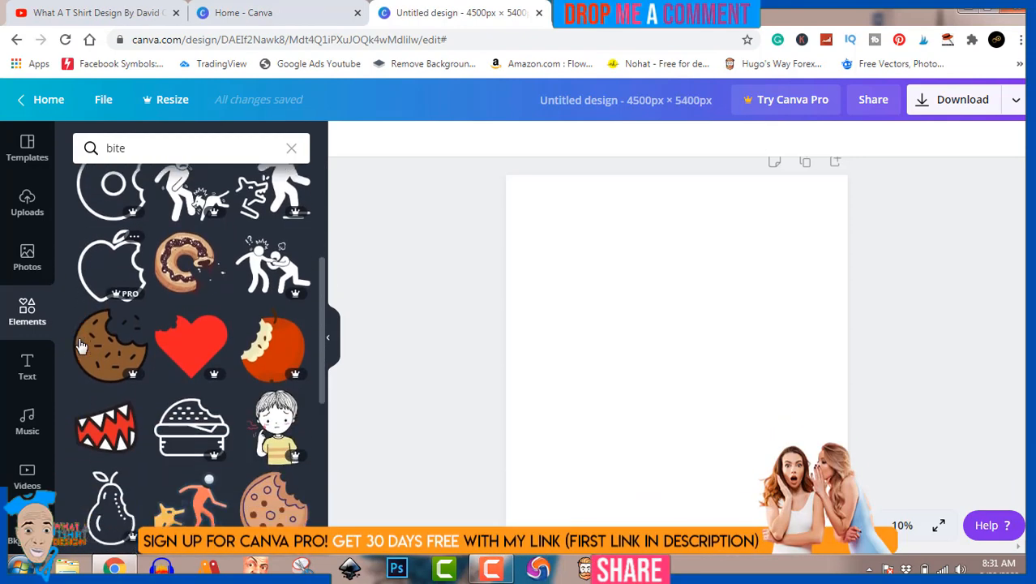
click(95, 228)
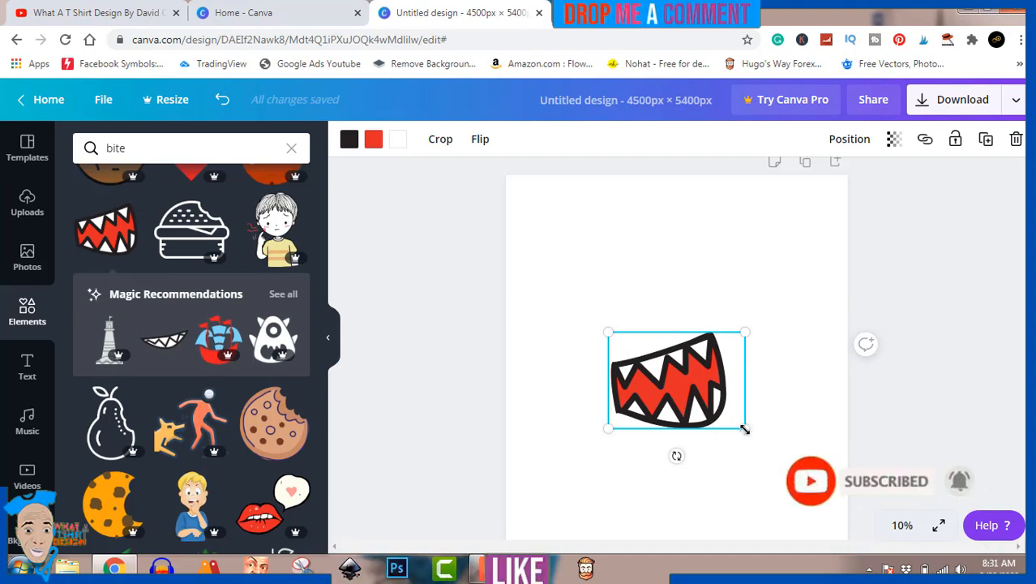
Enlarge the mouth graphic to about half the page width and center it horizontally, slightly below the page's middle.
drag(745, 429, 767, 445)
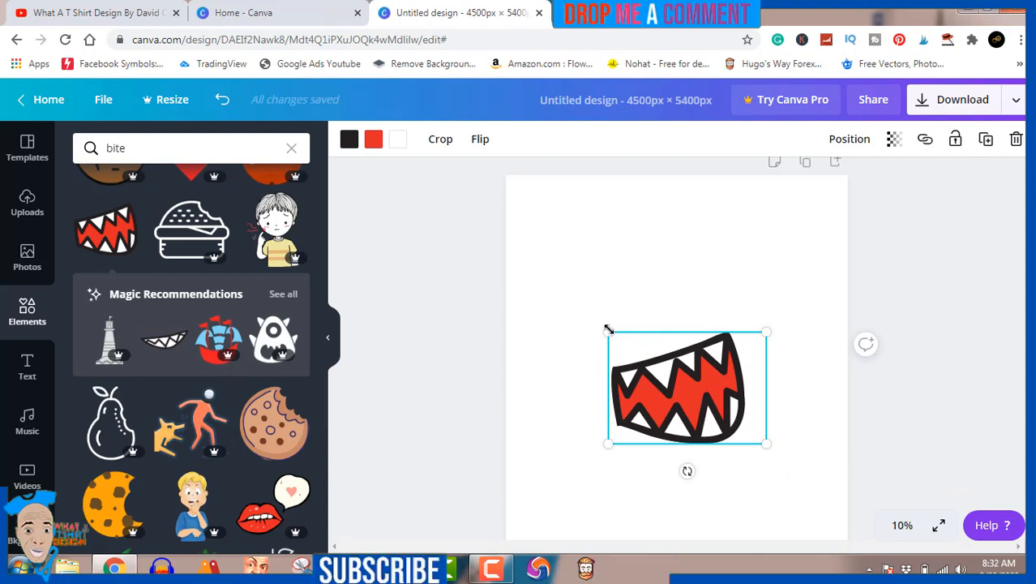
drag(600, 328, 589, 323)
mouse_move(704, 389)
mouse_down()
mouse_move(709, 372)
mouse_move(695, 371)
mouse_move(699, 383)
mouse_up()
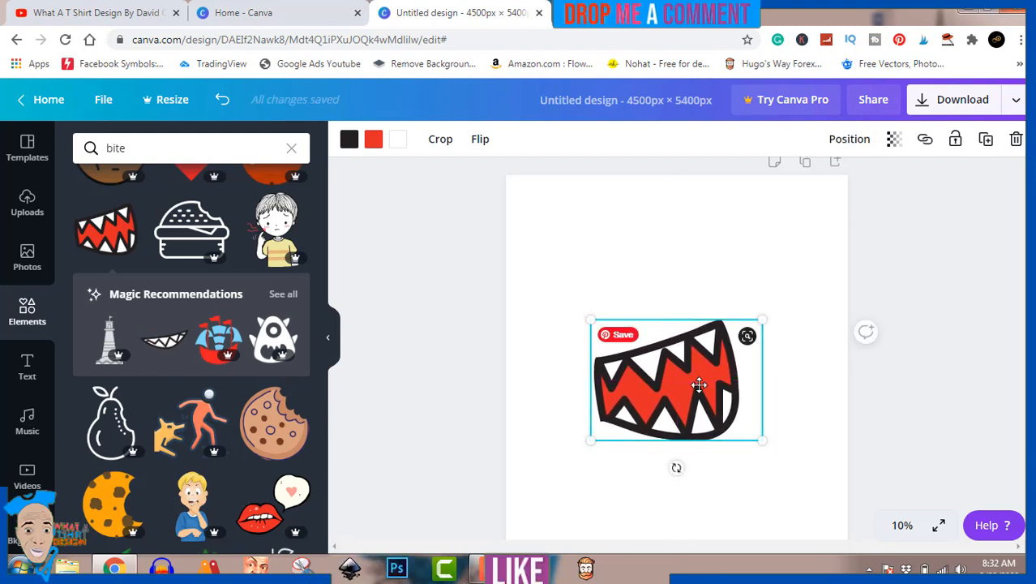
click(943, 338)
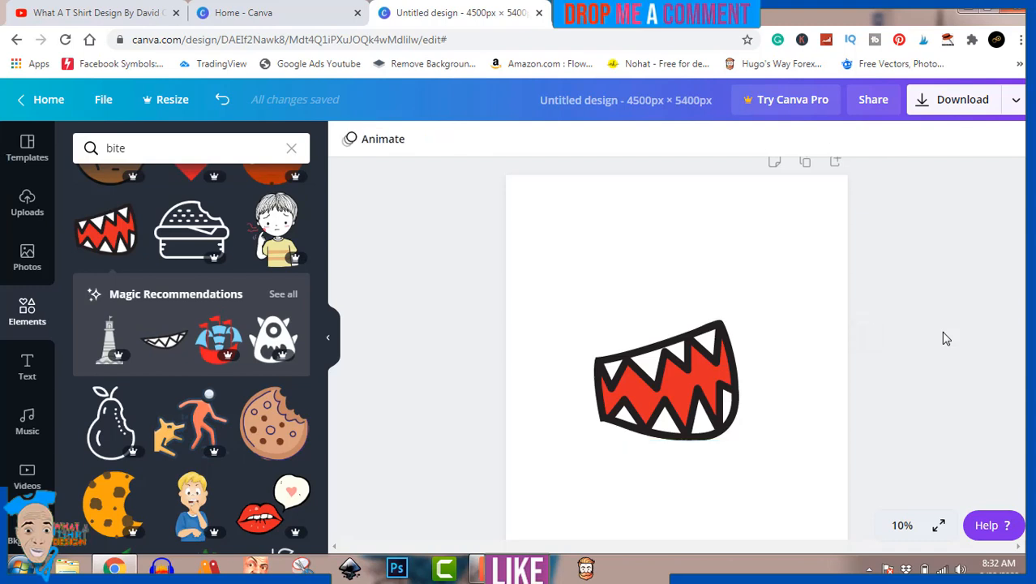
Enlarge the mouth graphic further to about three fifths of the page width and reposition it centrally on the page.
click(711, 388)
drag(711, 388, 719, 387)
click(949, 274)
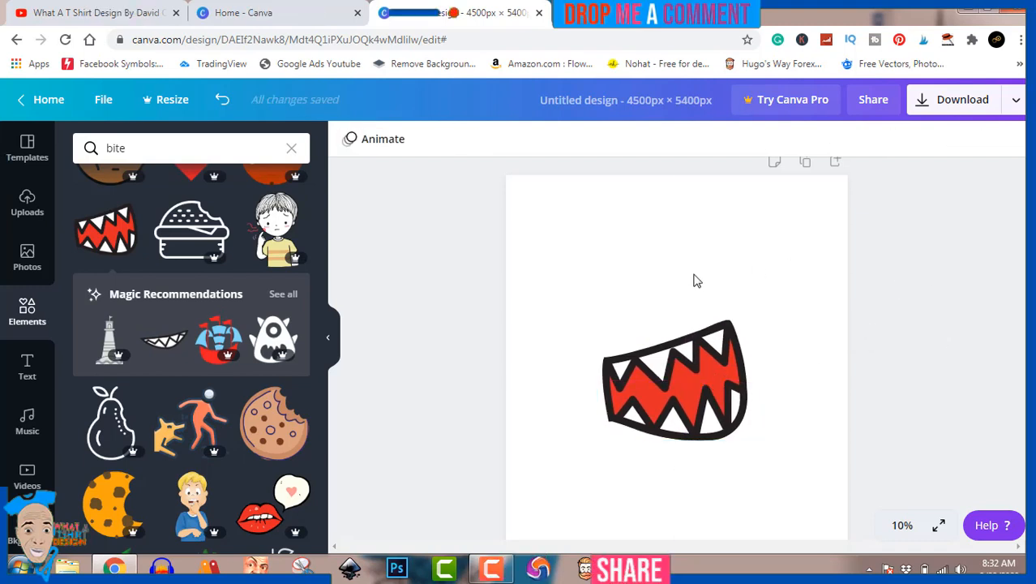
click(699, 379)
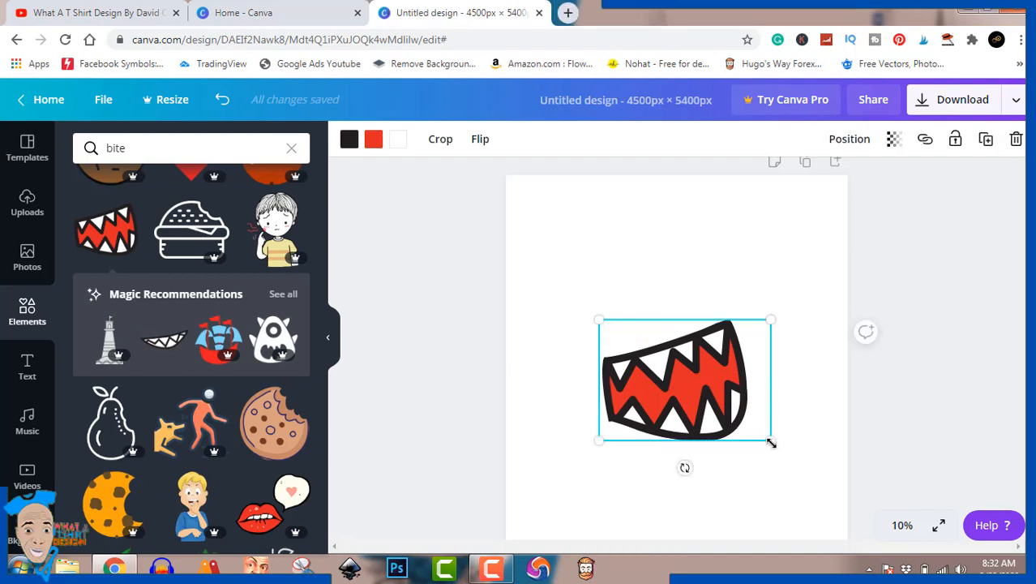
drag(771, 440, 804, 476)
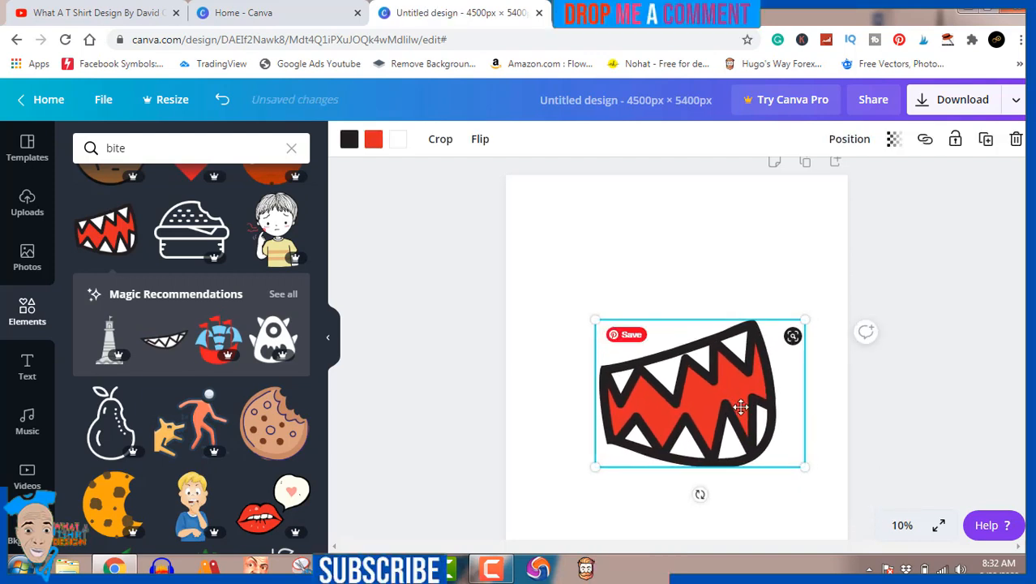
mouse_move(745, 405)
mouse_down()
mouse_move(732, 403)
mouse_move(734, 392)
mouse_up()
click(876, 372)
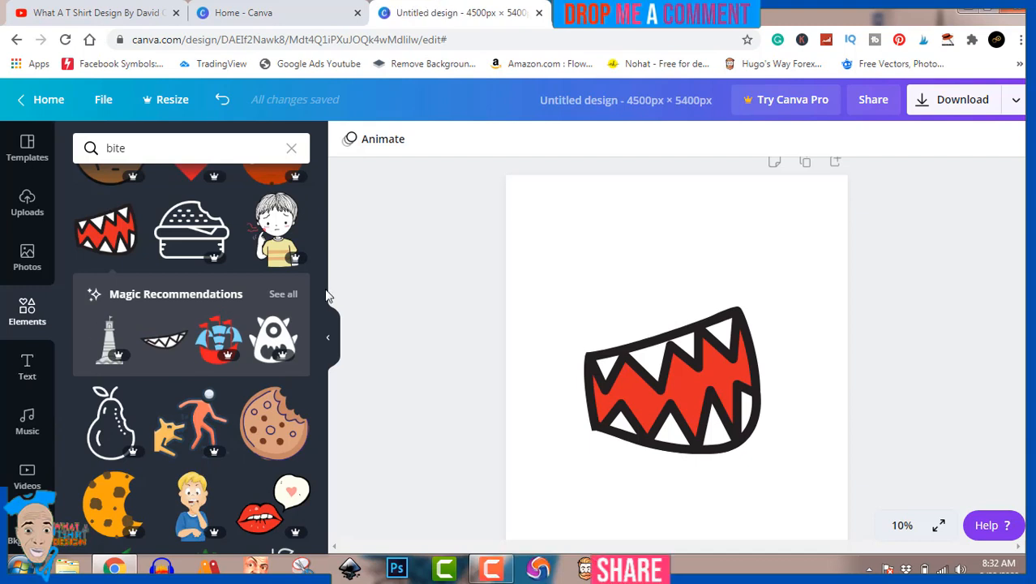
Search the design elements for "bite" again.
click(331, 344)
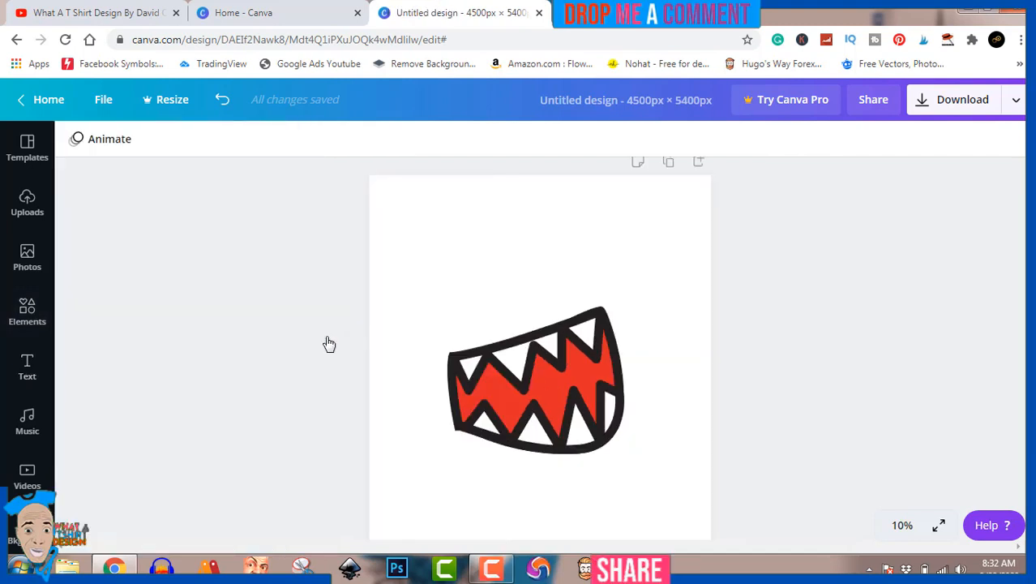
click(26, 312)
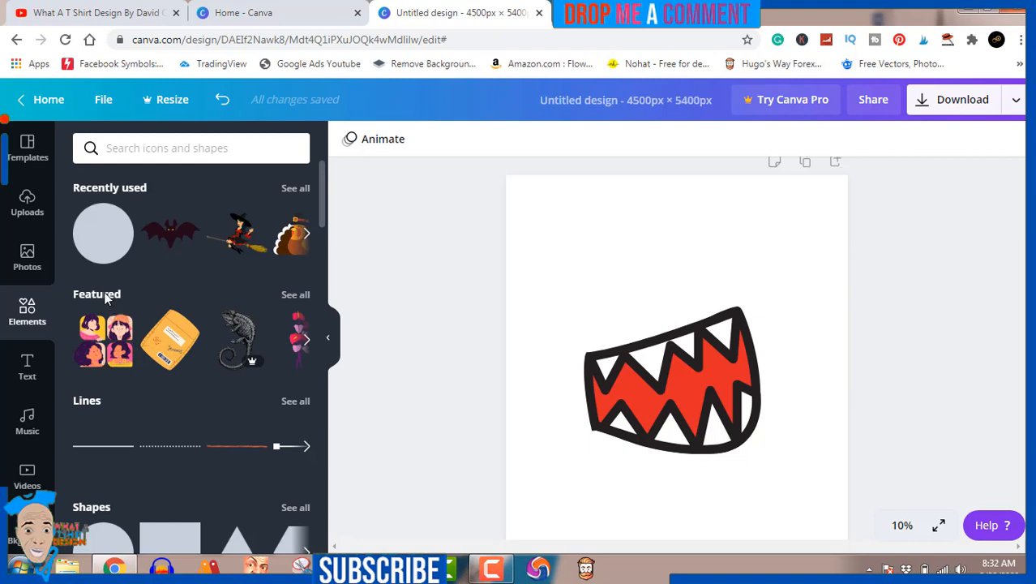
click(158, 147)
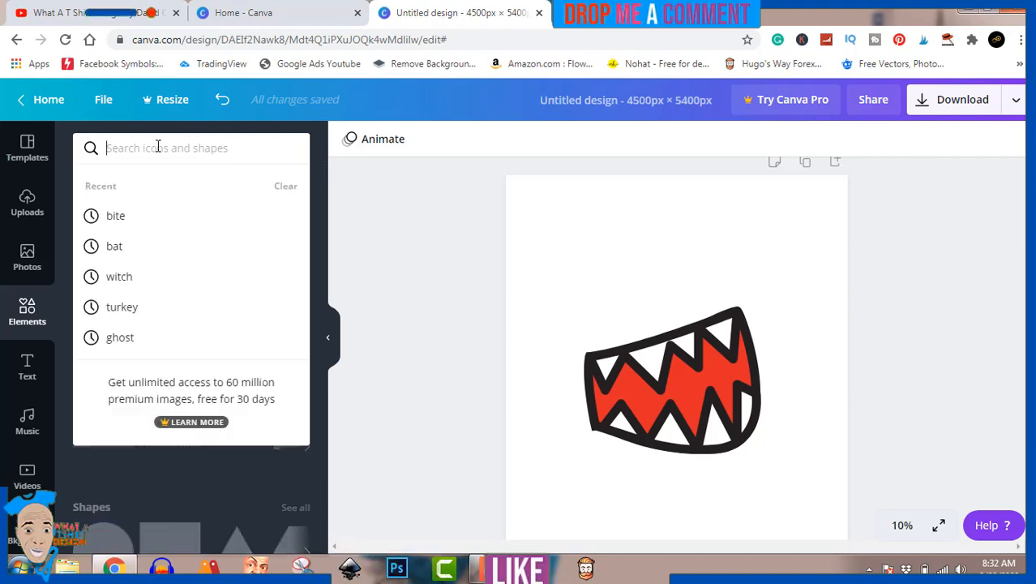
click(123, 219)
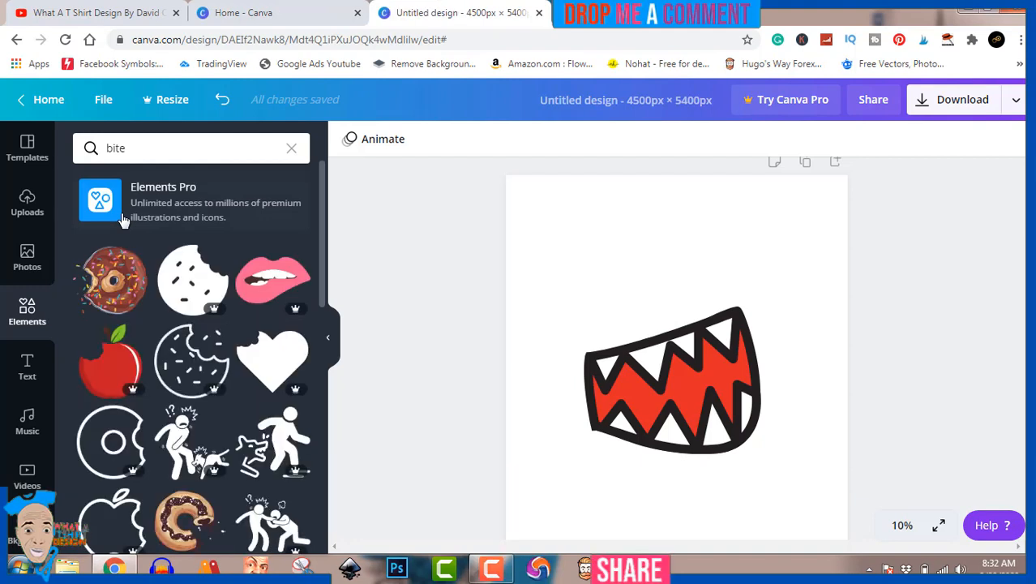
Try a red outline with a black interior on the mouth graphic, then return the interior to red.
click(665, 389)
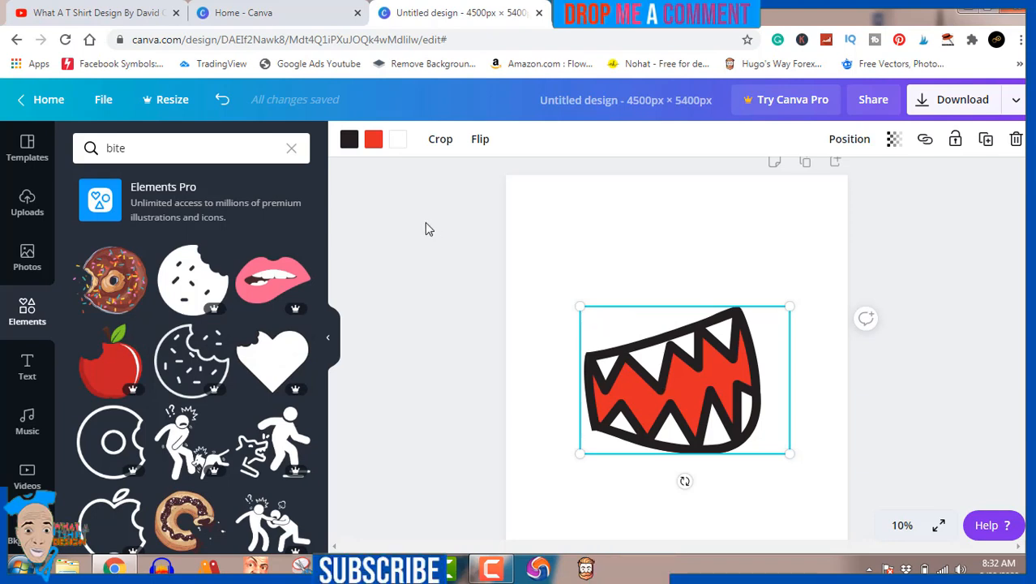
click(349, 140)
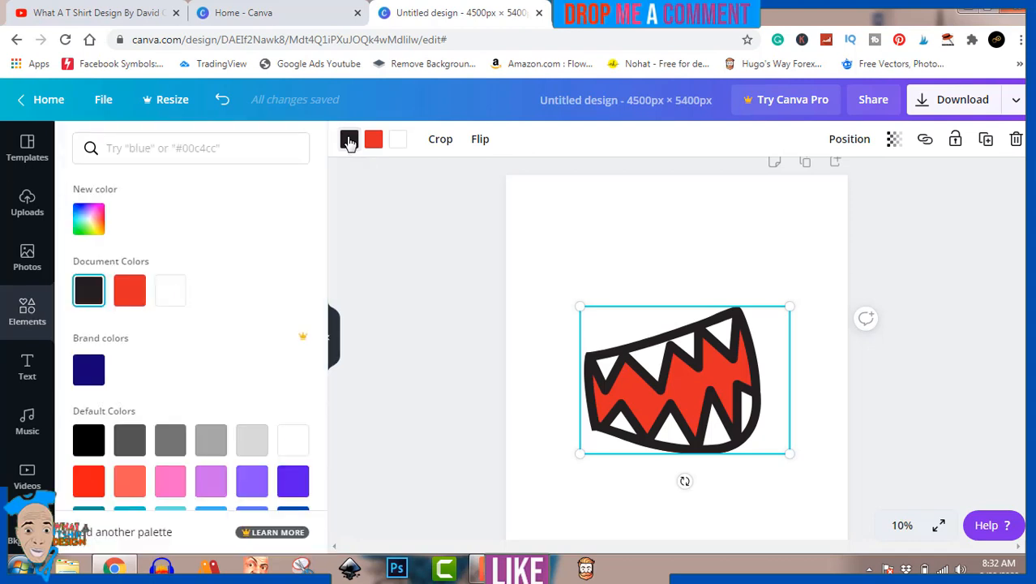
click(123, 300)
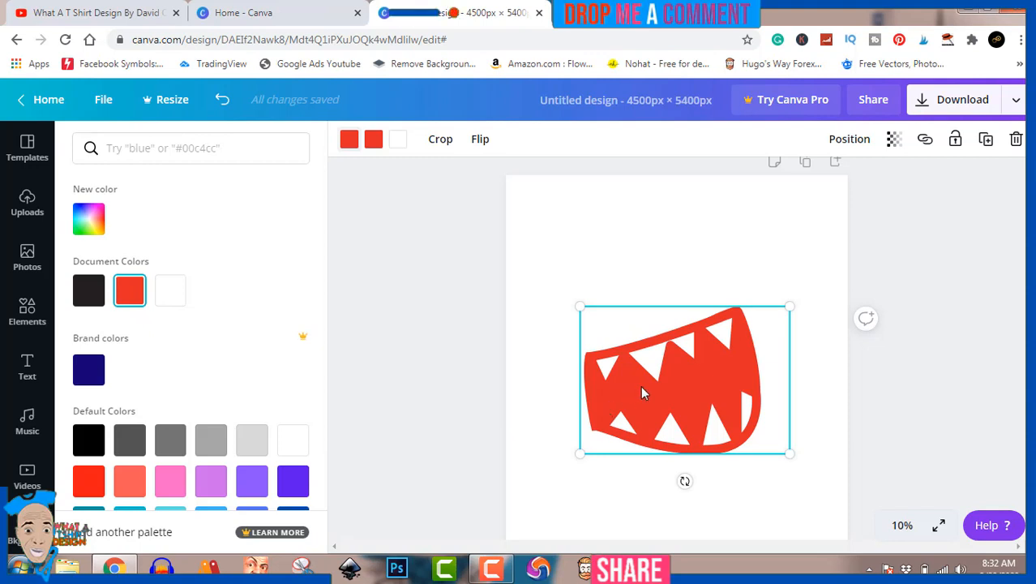
click(373, 138)
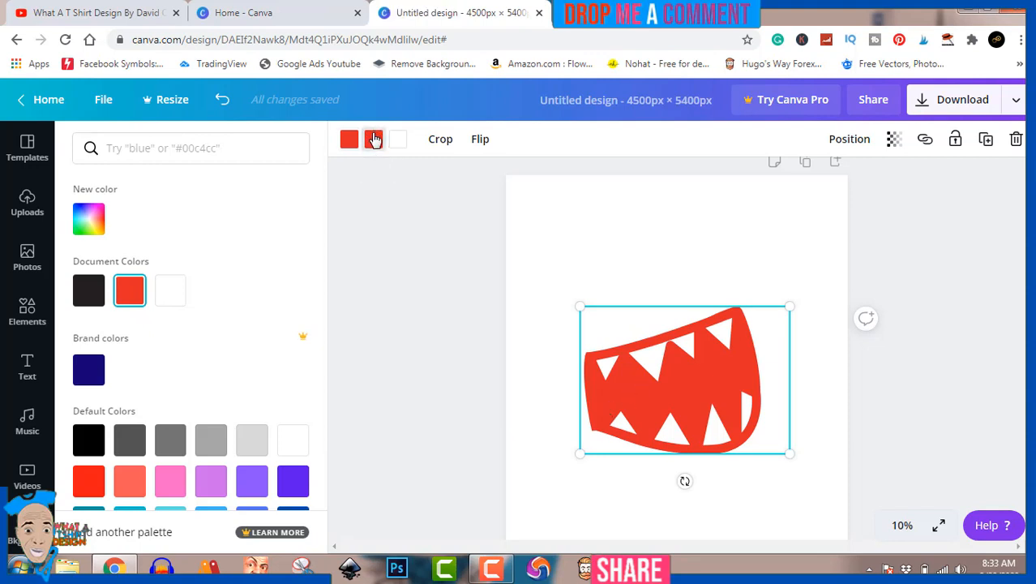
click(88, 294)
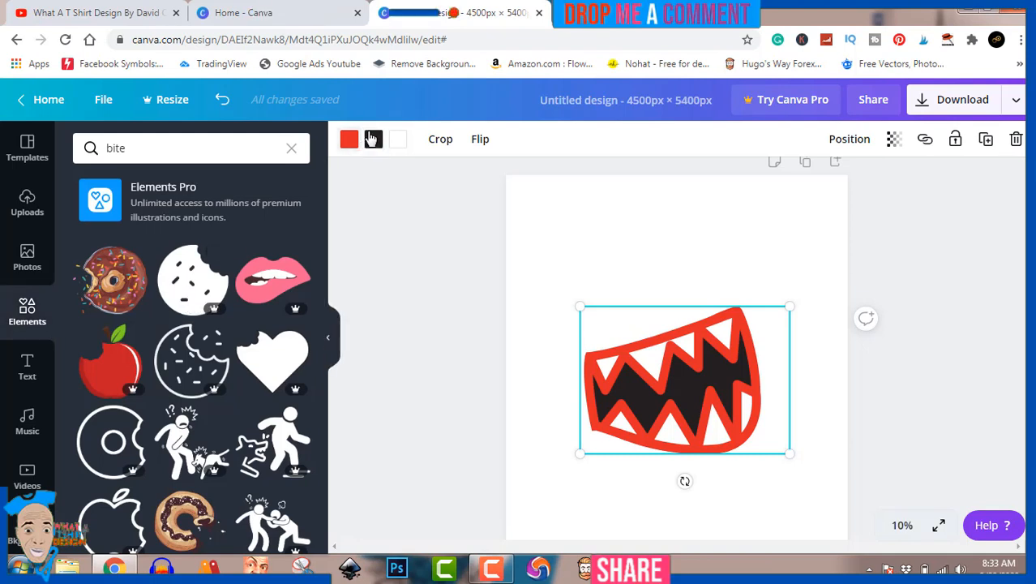
click(374, 139)
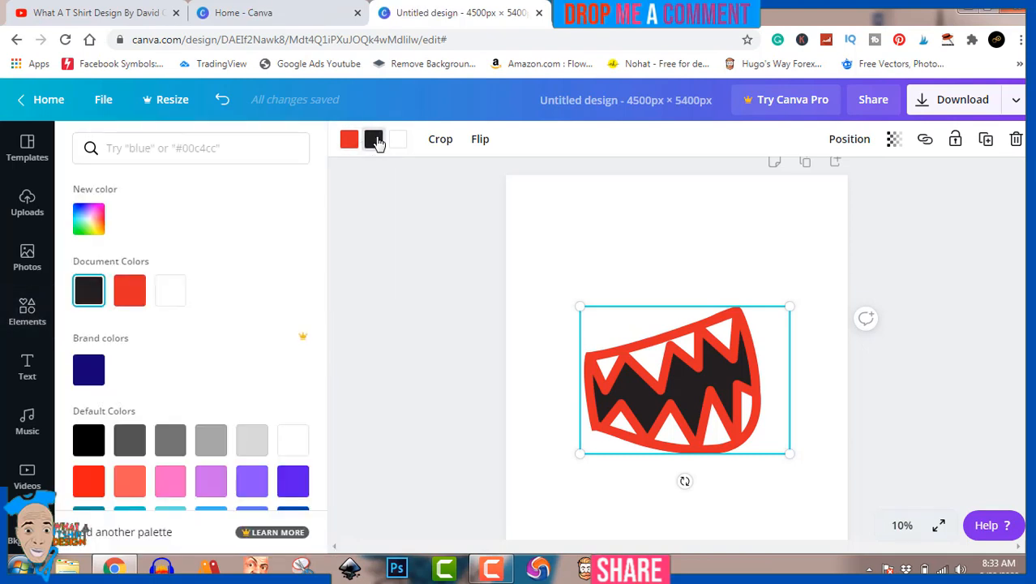
click(130, 289)
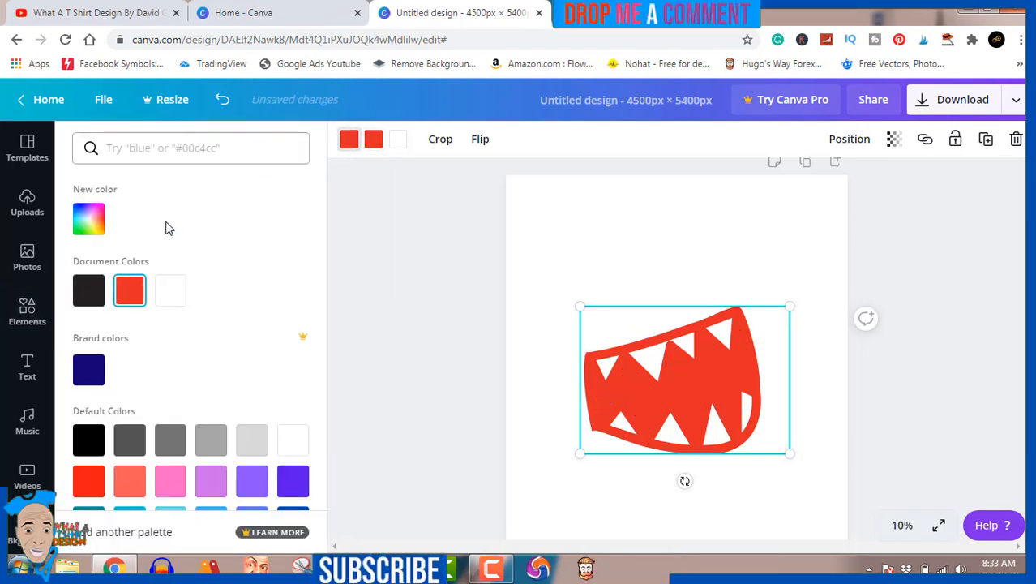
Try a white outline on the mouth with black, light gray and medium gray teeth, then return the teeth to white.
click(171, 292)
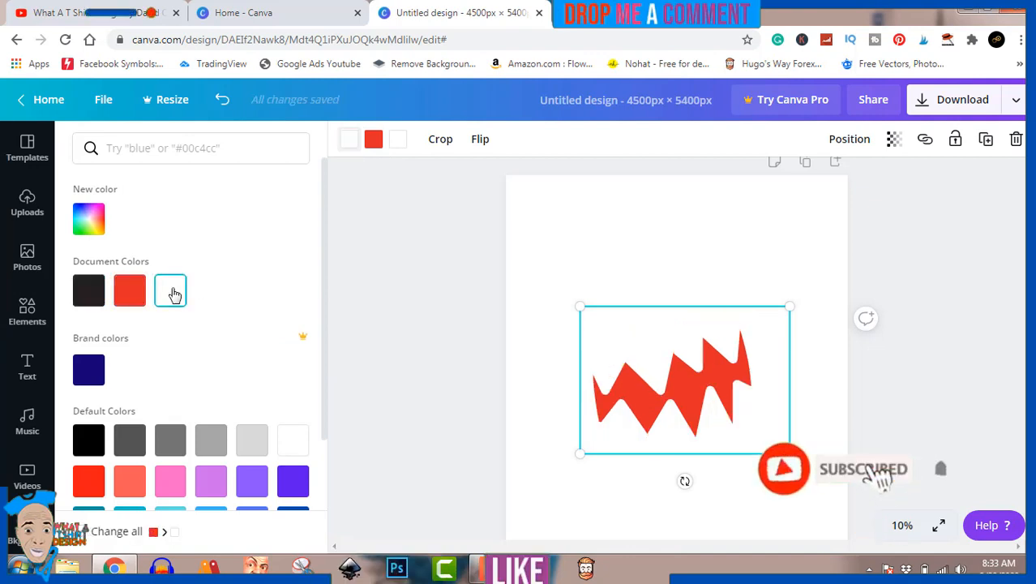
click(401, 145)
click(89, 298)
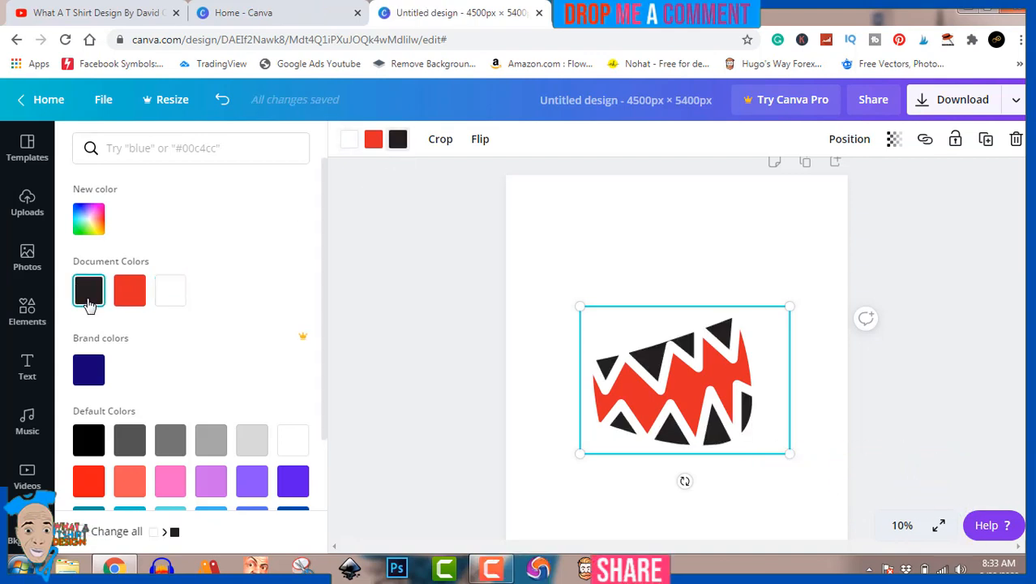
click(253, 445)
click(279, 446)
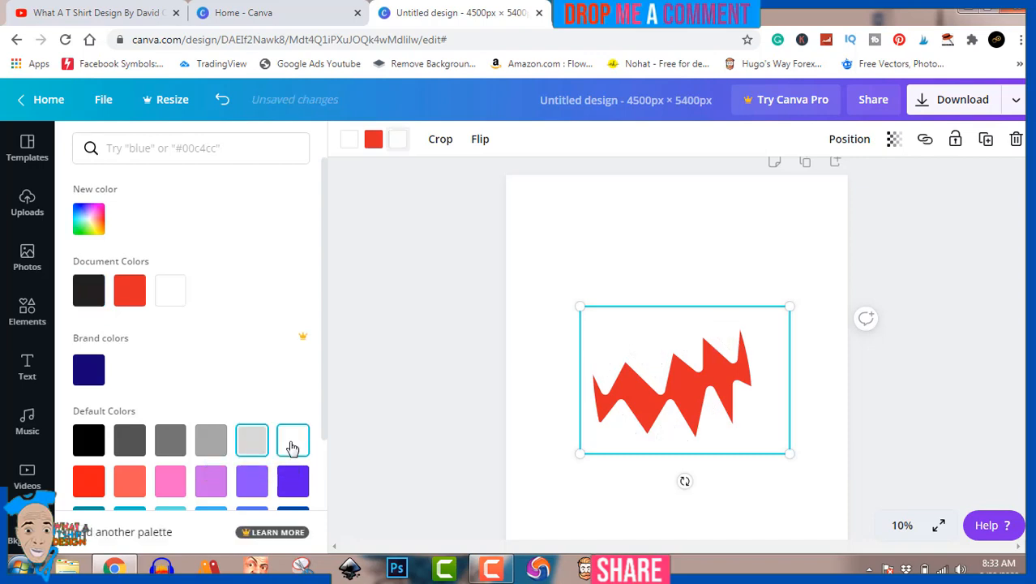
click(175, 447)
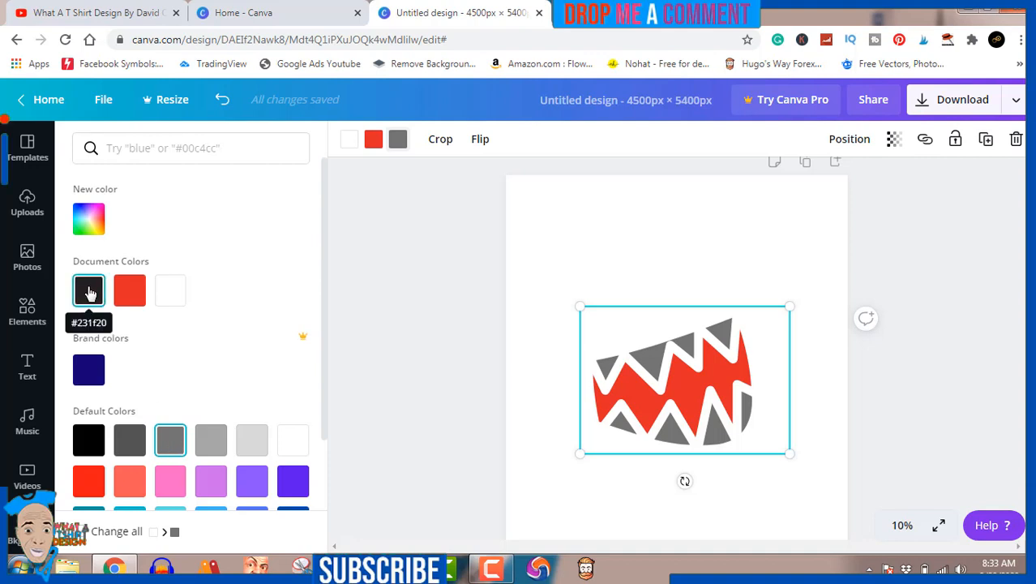
click(175, 300)
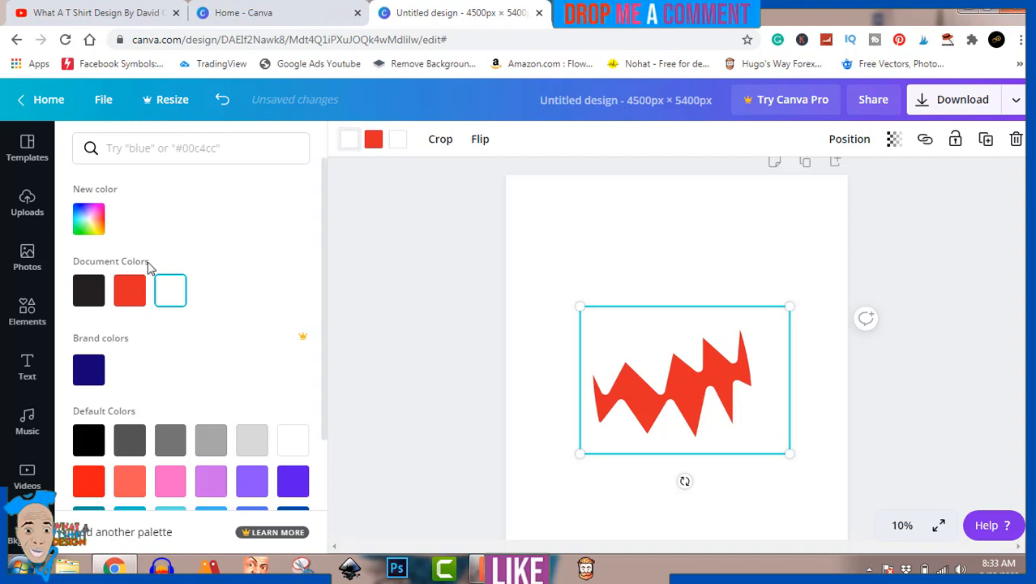
Recolor the mouth graphic's outline, trying the dark document color, yellow and dark gray before settling on the default black.
click(89, 292)
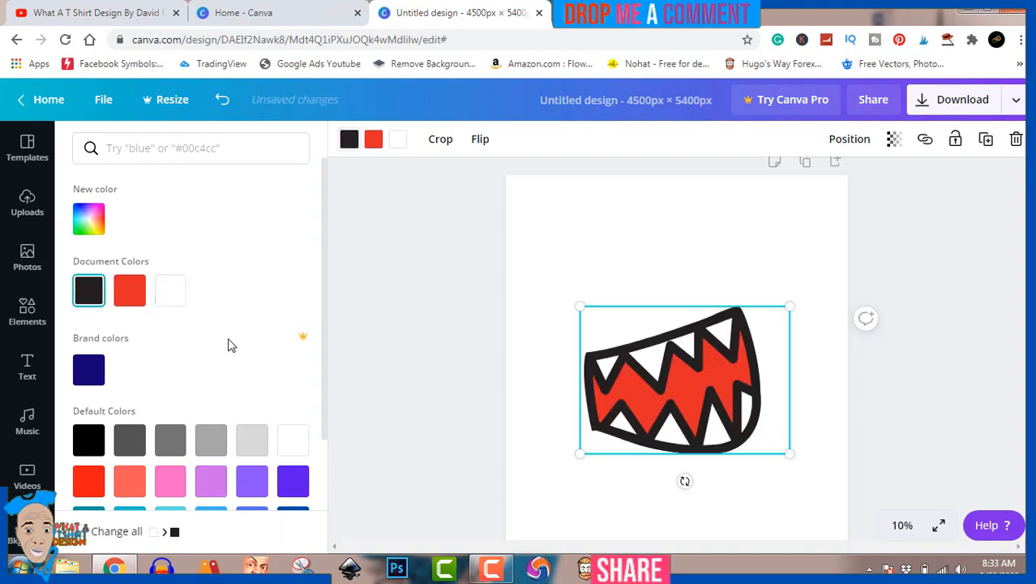
scroll(228, 345, down, 1)
click(212, 478)
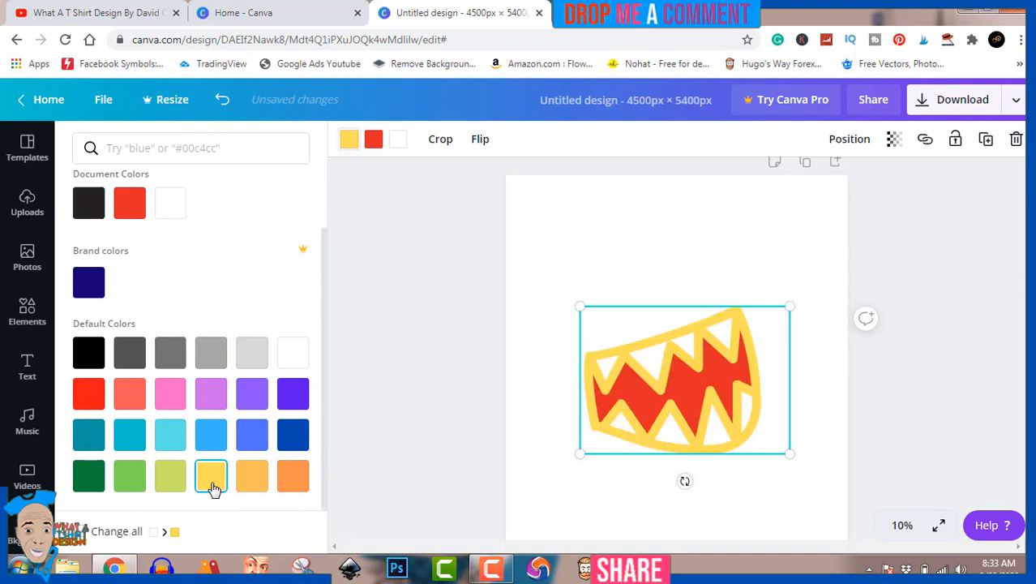
click(139, 357)
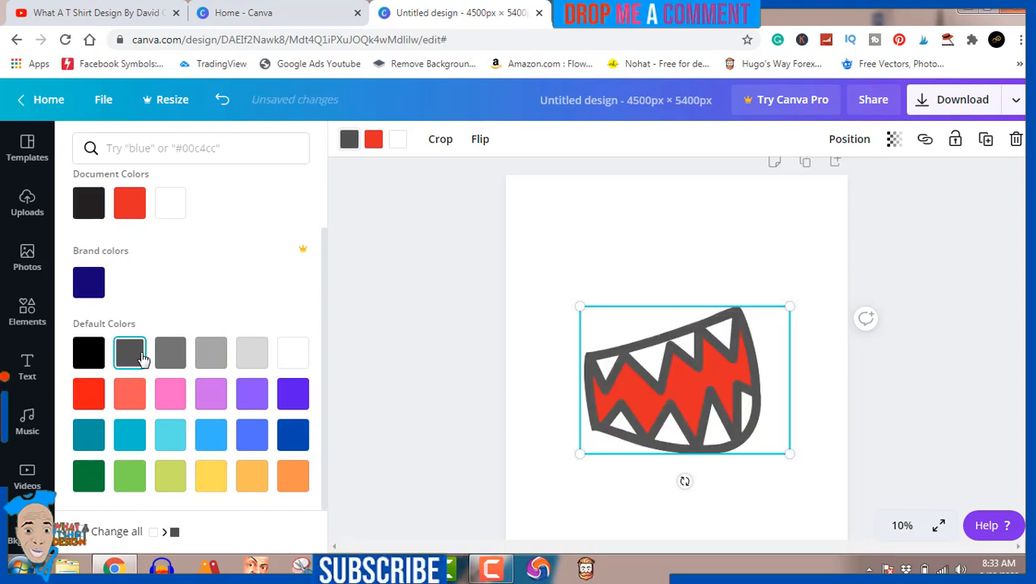
click(91, 359)
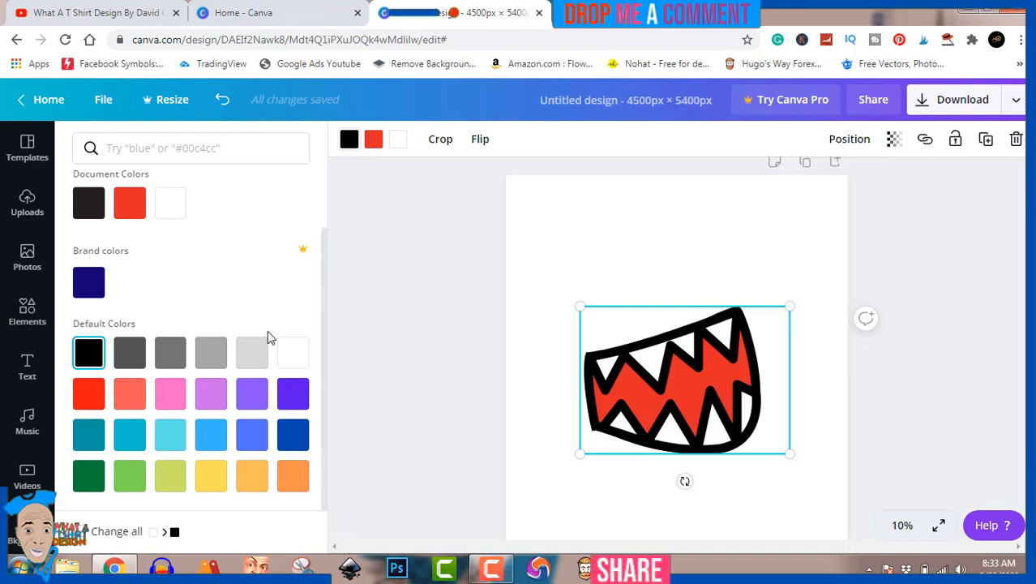
Add the recently used "welcome little one!" text combination and enlarge it to about half the page width.
click(27, 365)
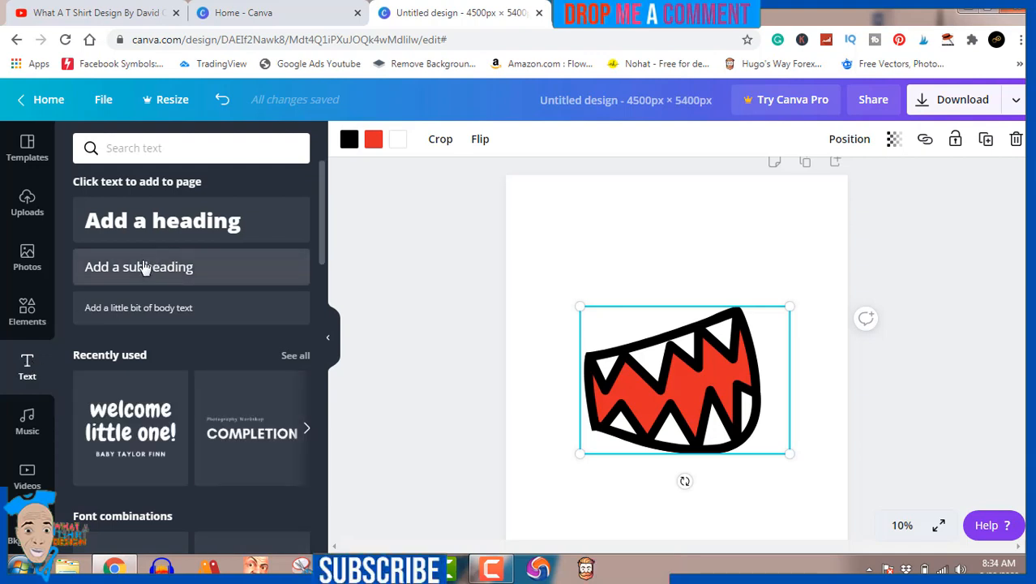
click(146, 423)
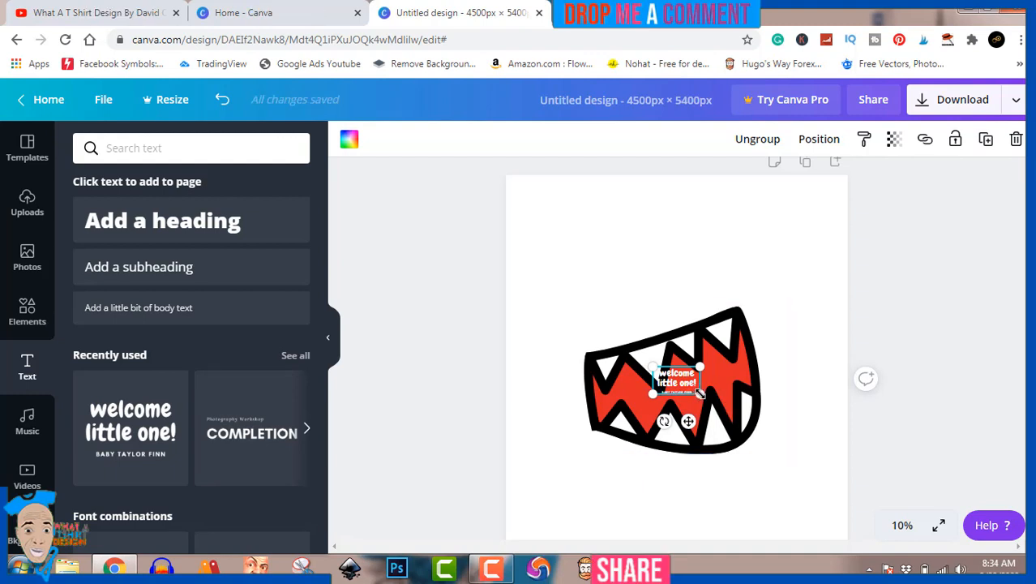
drag(698, 393, 831, 499)
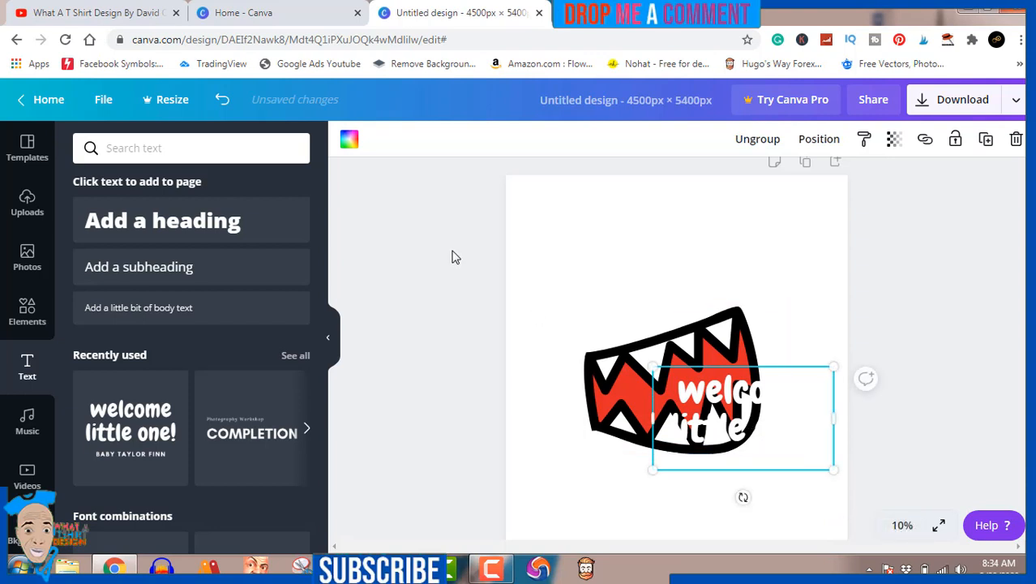
Color the "welcome little one!" heading in the mouth's red and move the text group above the mouth graphic.
click(349, 143)
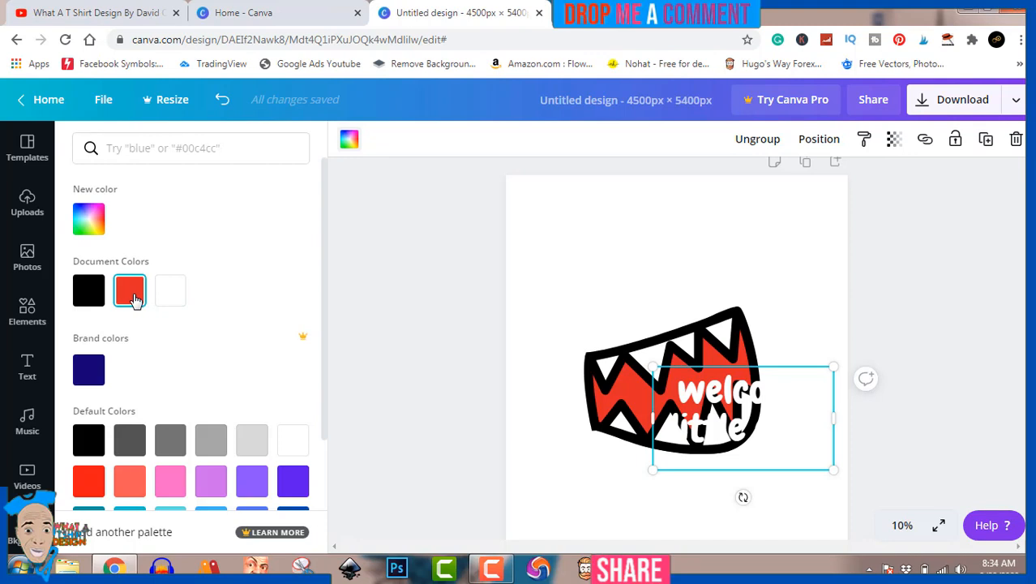
click(728, 397)
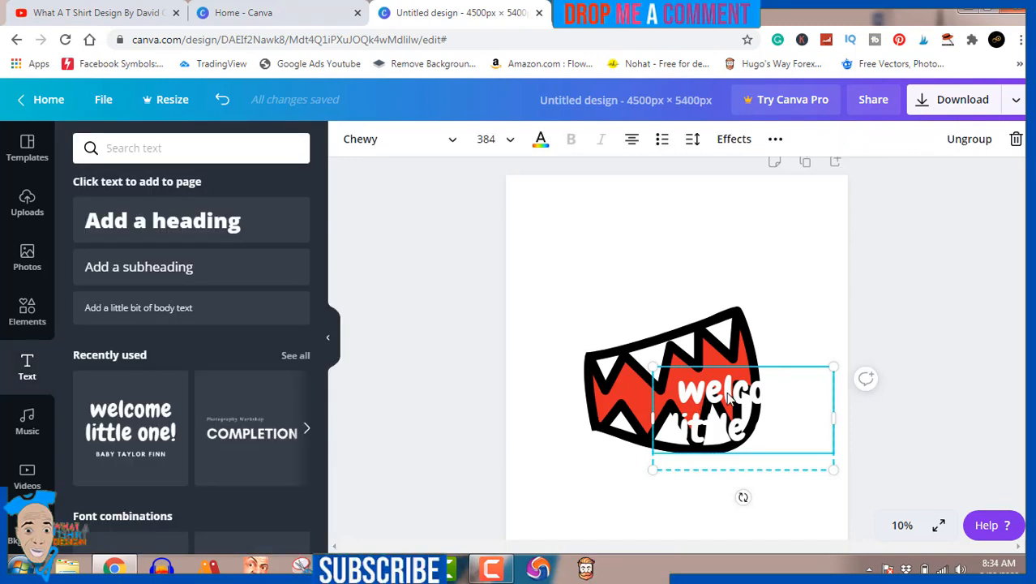
click(950, 449)
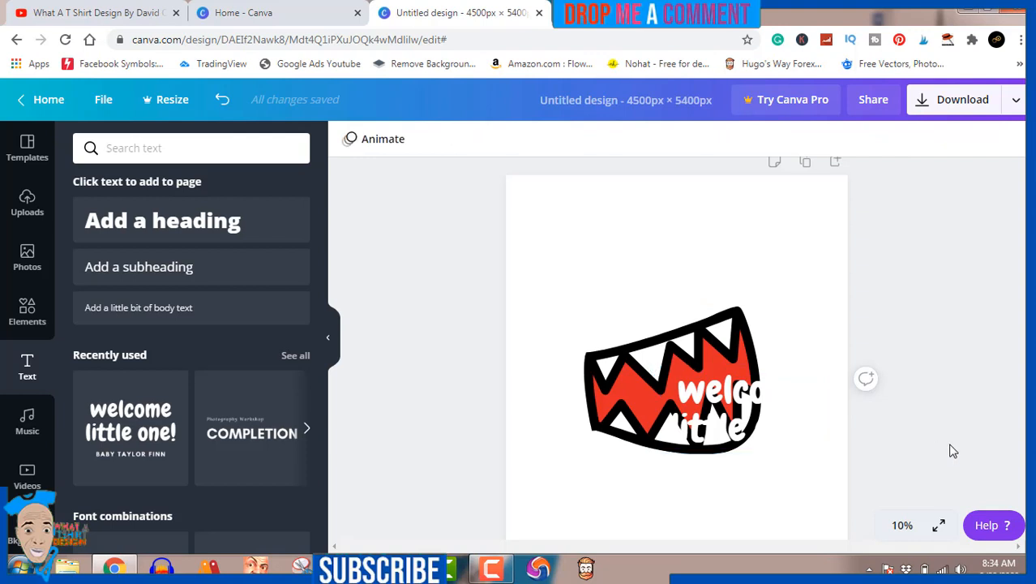
click(714, 393)
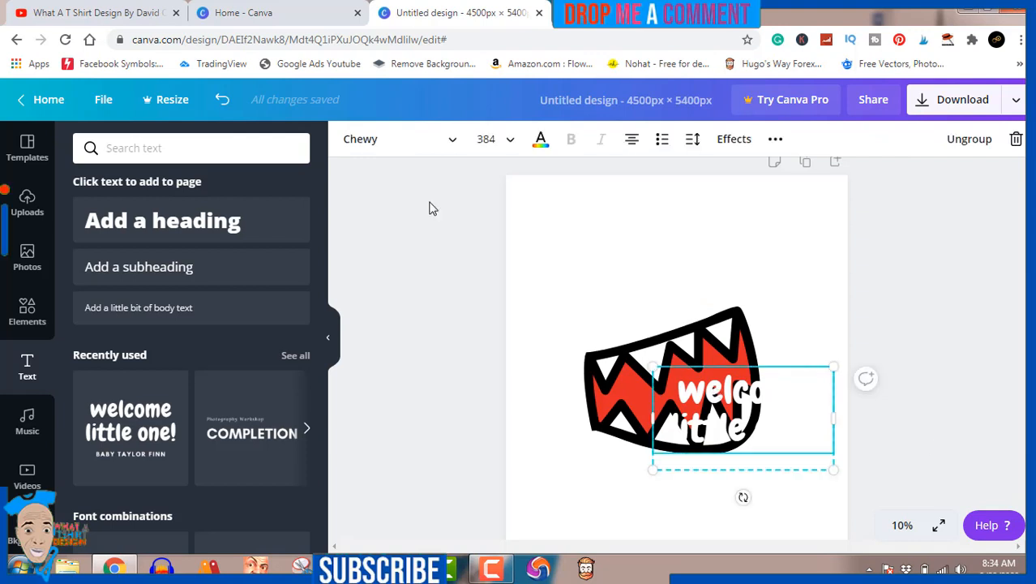
click(539, 139)
click(131, 292)
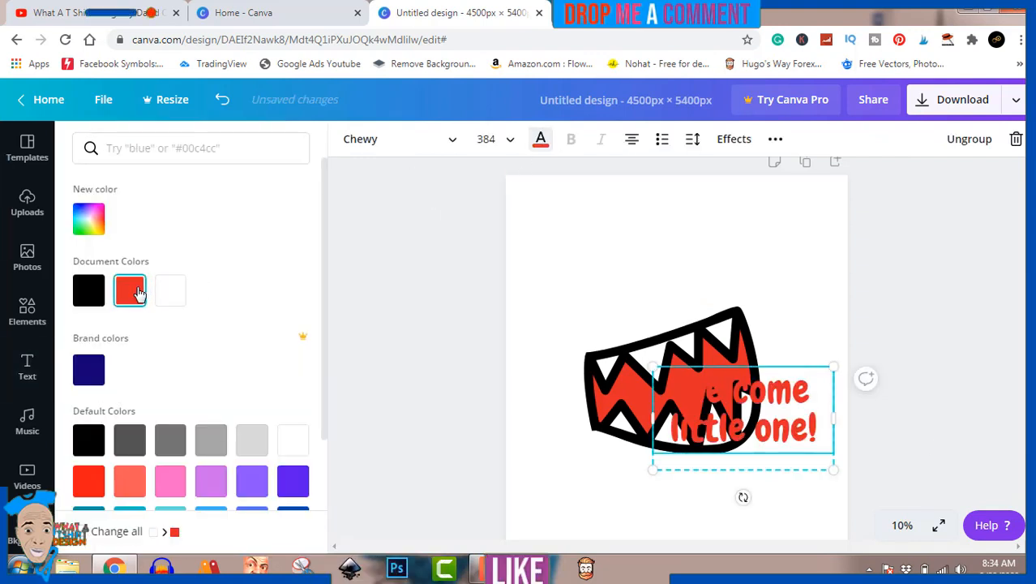
drag(732, 390, 679, 251)
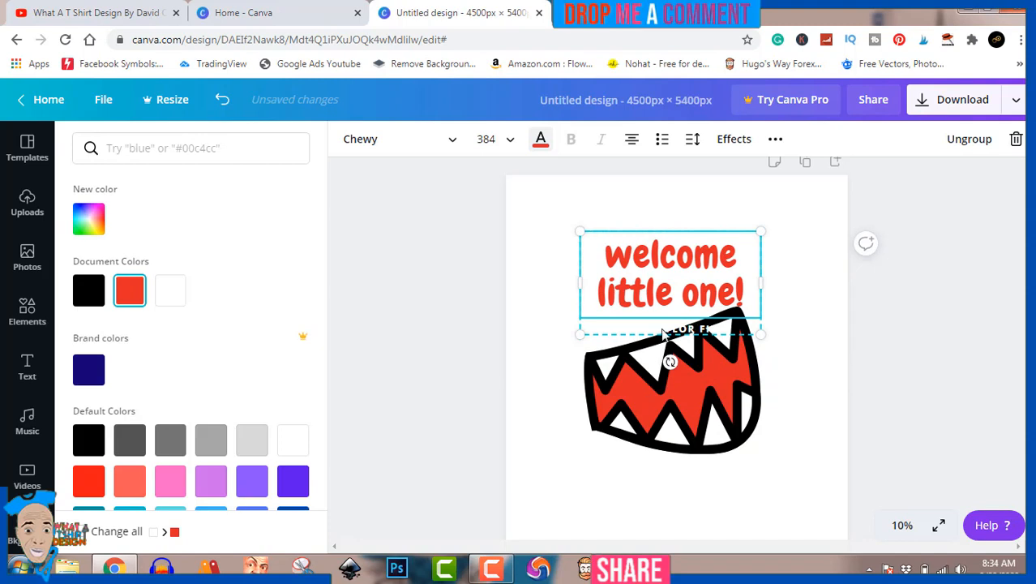
Ungroup the text combination and delete the small white name line beneath the heading.
click(971, 148)
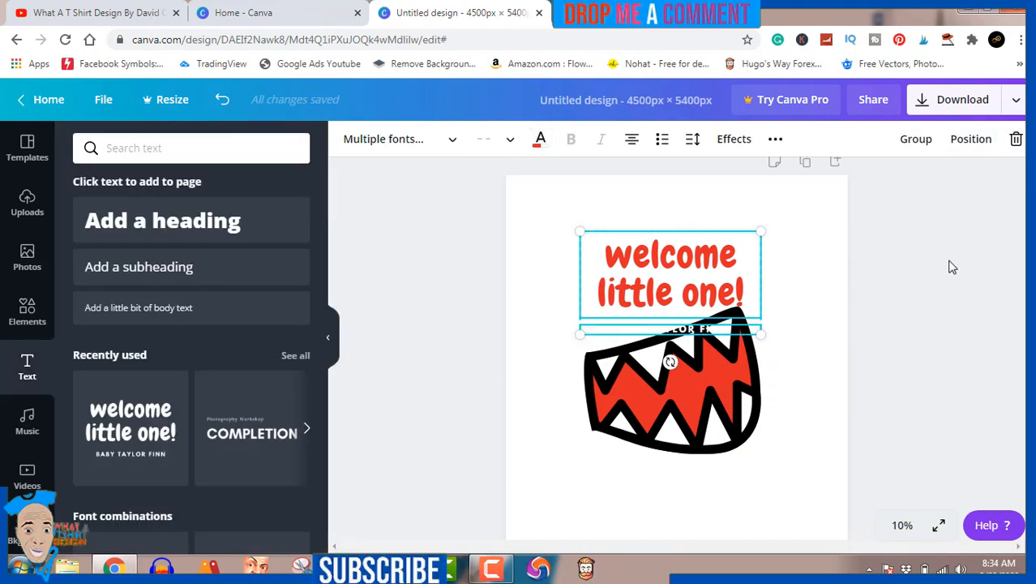
click(932, 316)
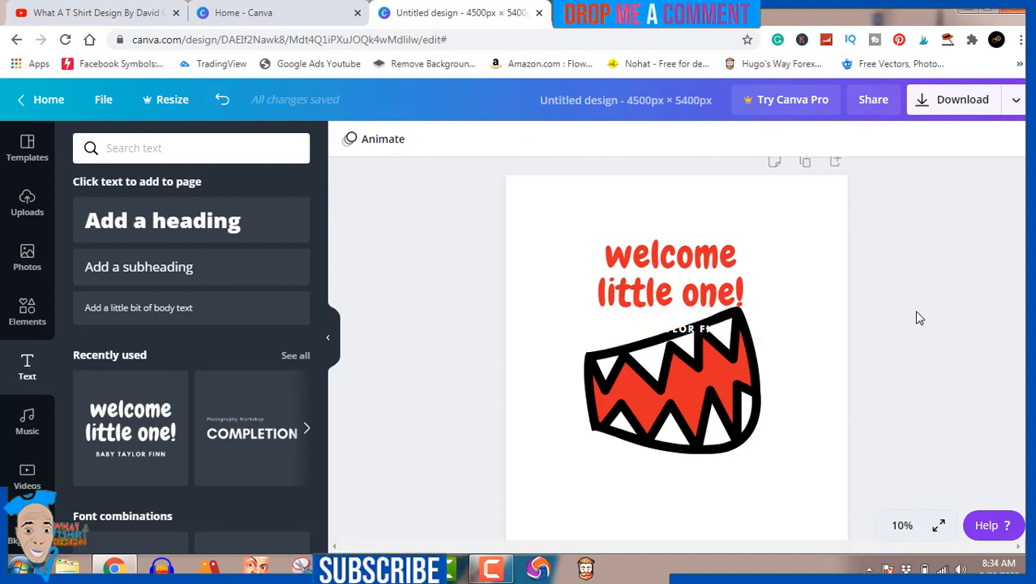
click(721, 330)
key(Delete)
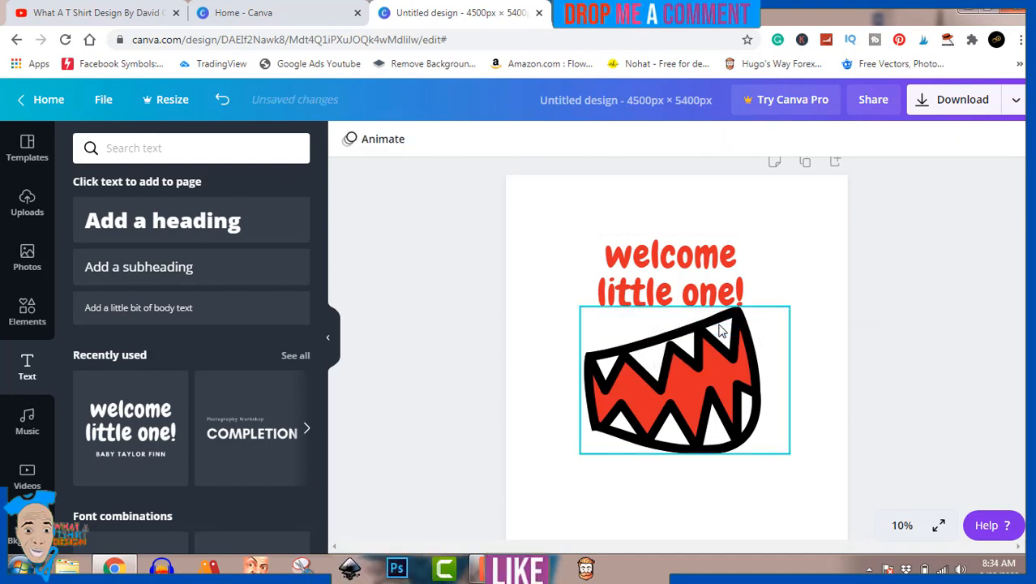
Replace the "welcome little one!" heading text with "I WON'T".
click(705, 259)
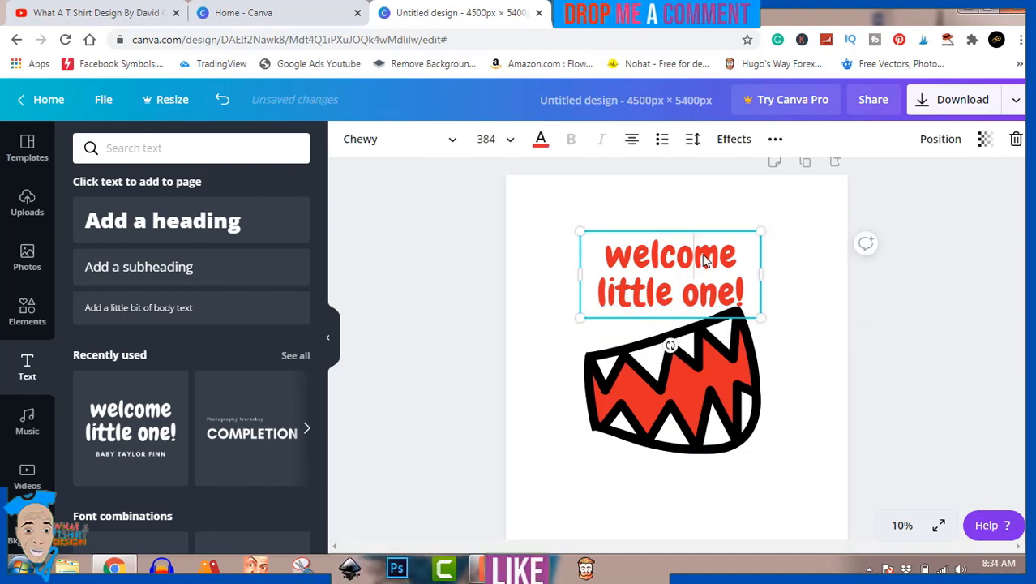
click(705, 259)
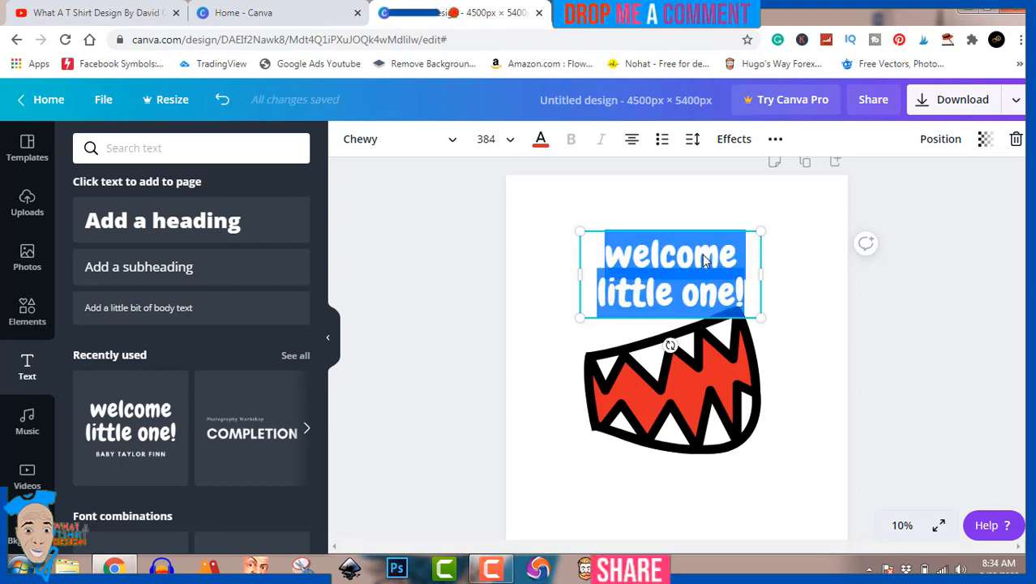
text(I)
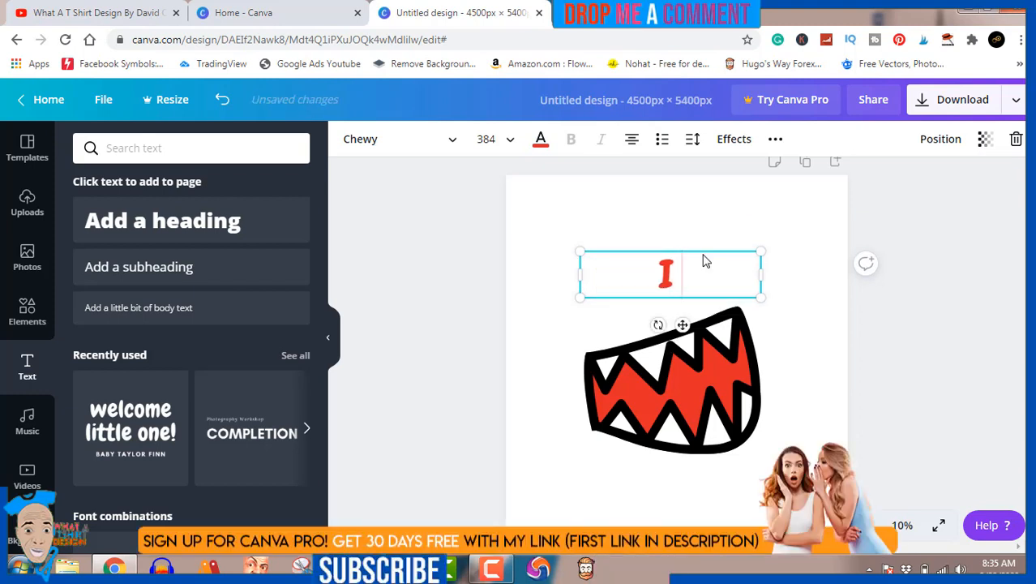
text( WON)
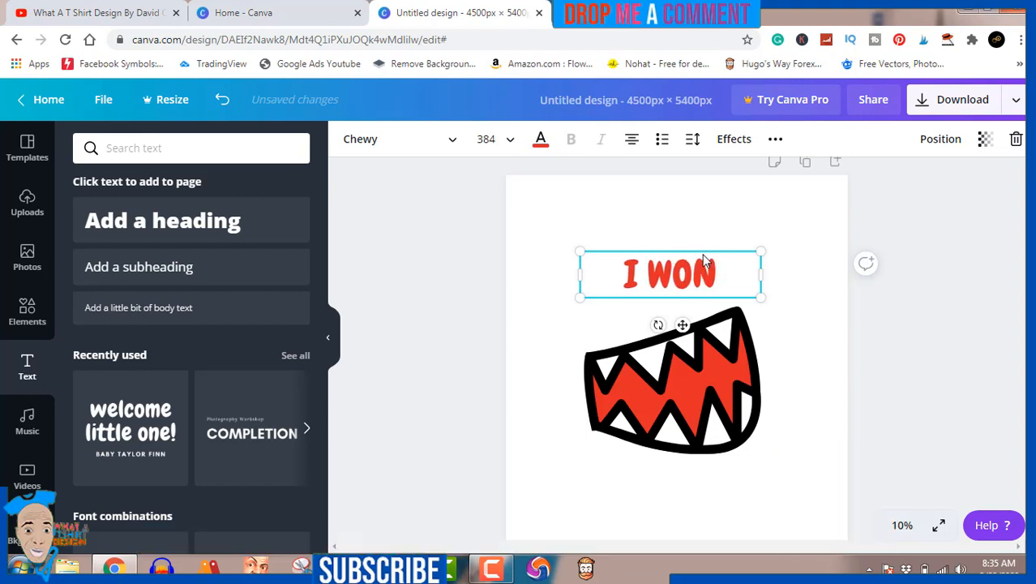
text('T)
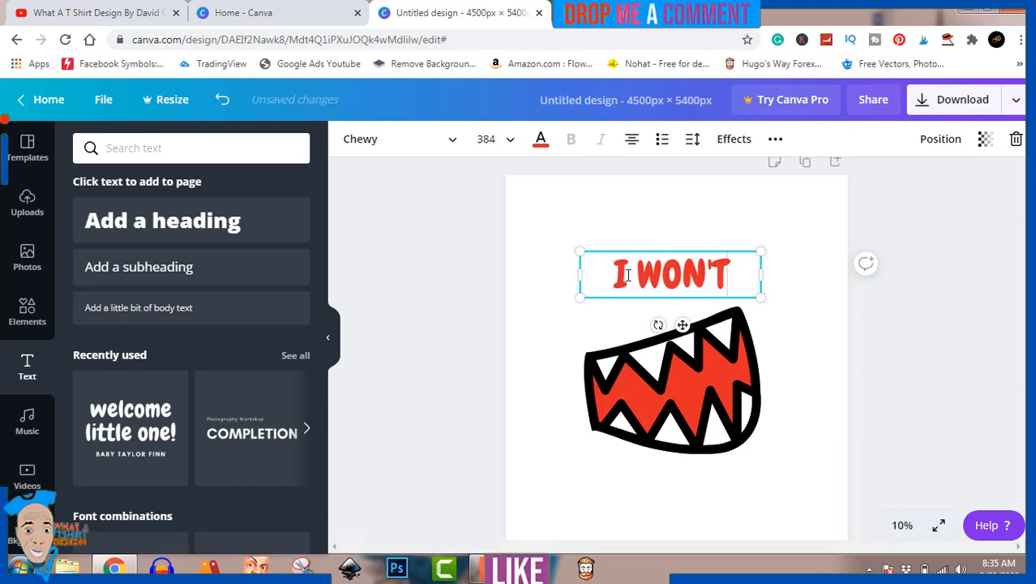
Try a lowercase "i" at the start of the "I WON'T" heading and restore the capital "I".
key(BackSpace)
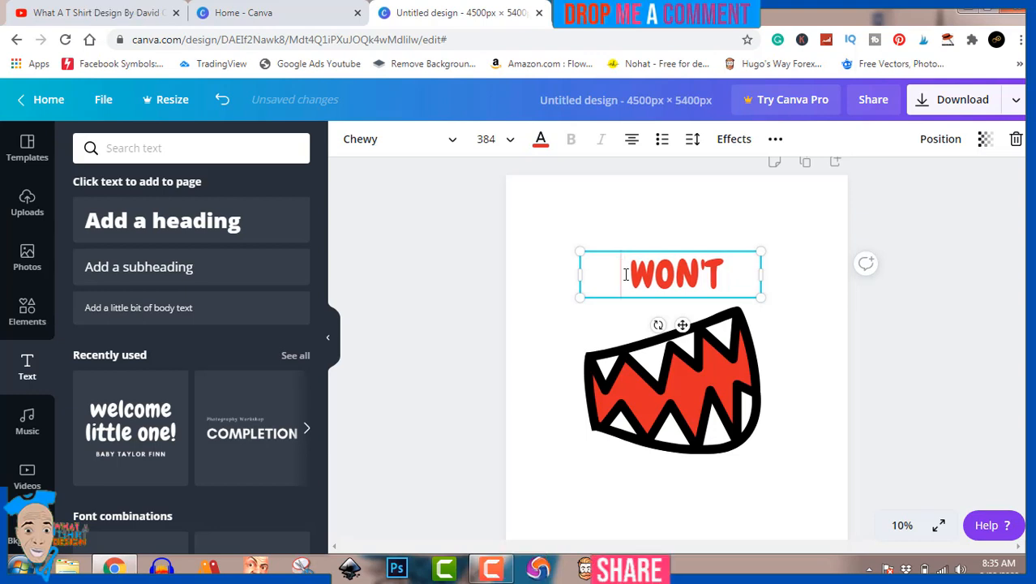
text(I)
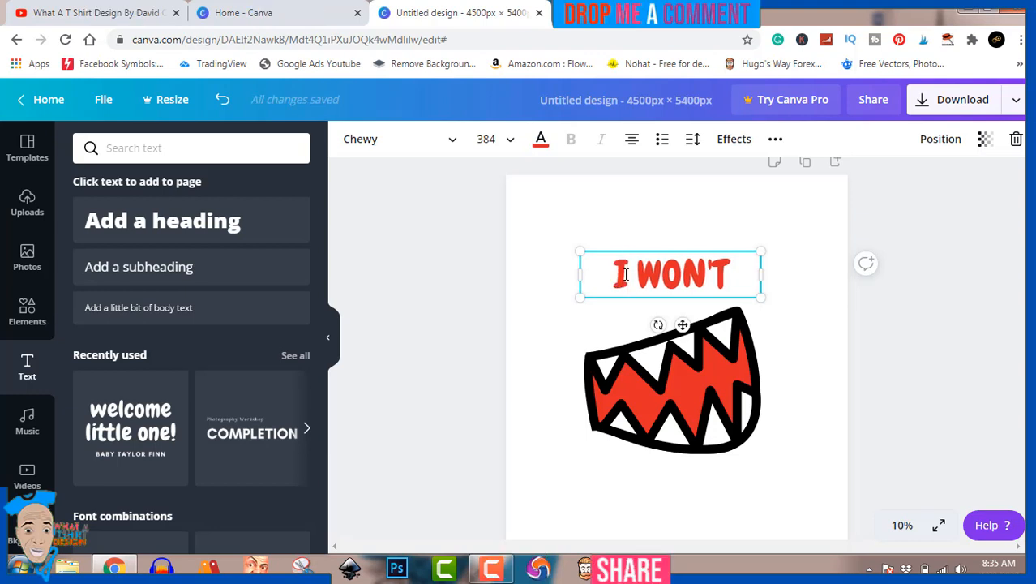
key(BackSpace)
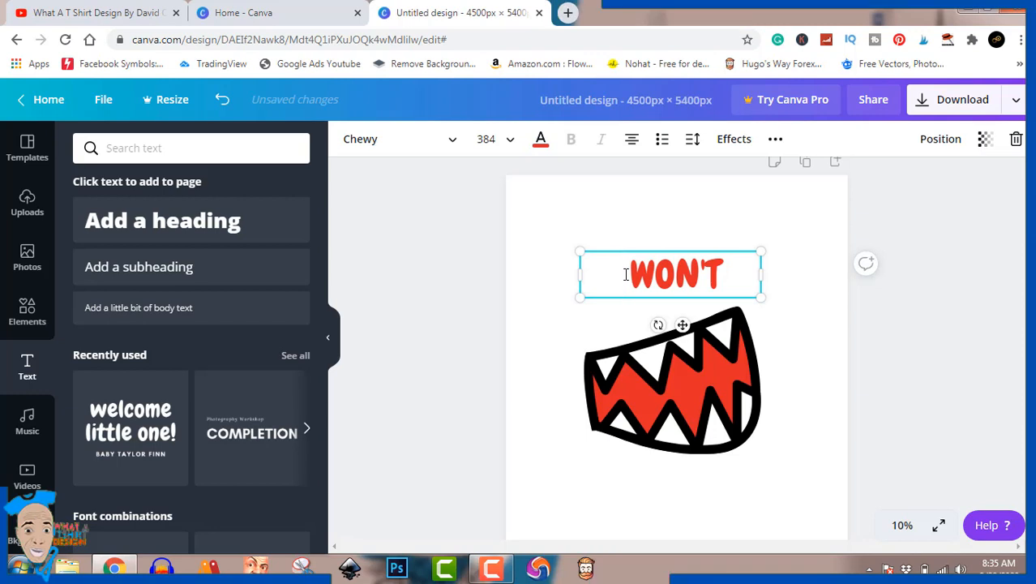
text(i)
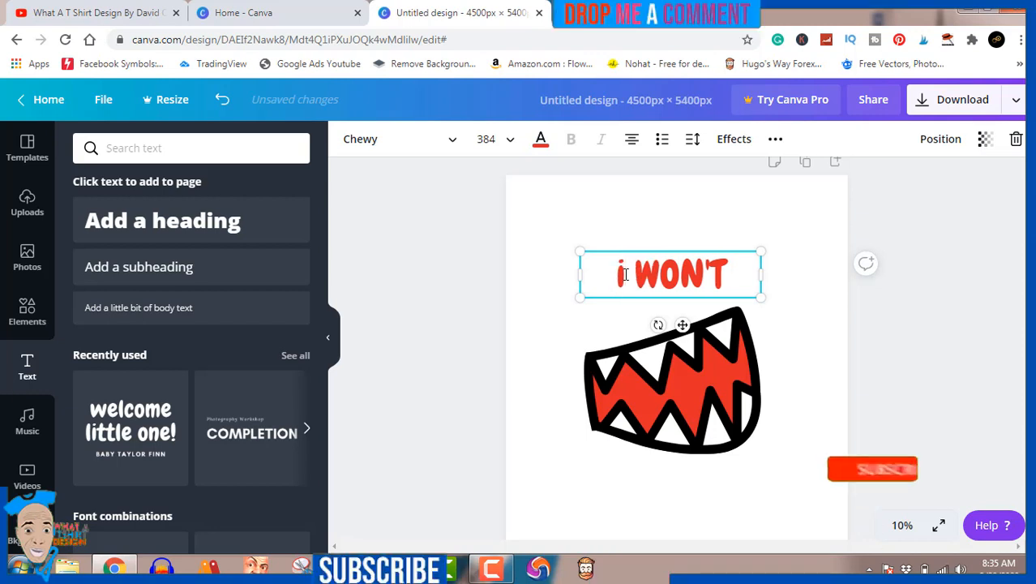
key(BackSpace)
text(I)
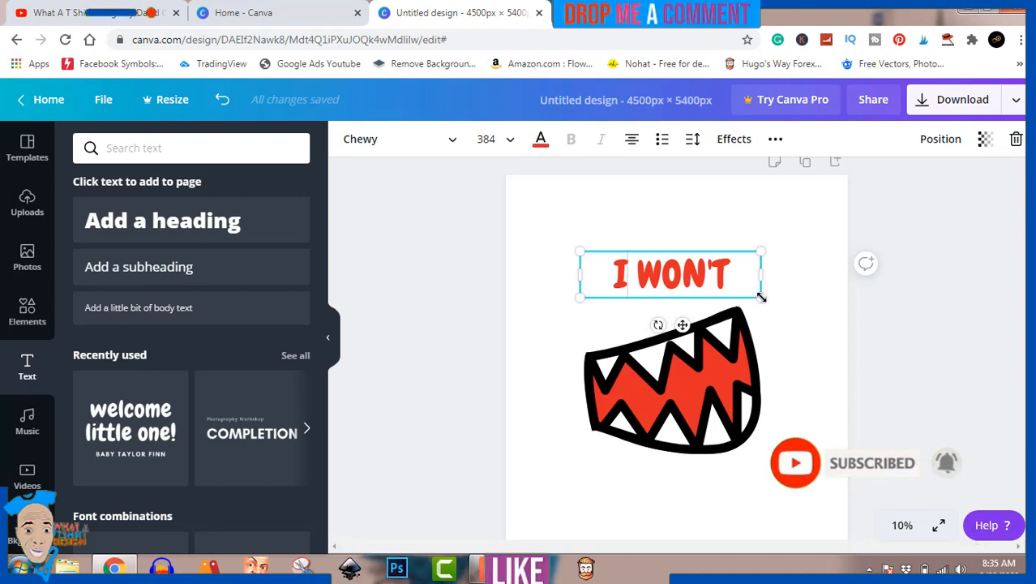
Enlarge the "I WON'T" heading to font size 454 and tilt it to follow the mouth's slanted upper edge.
drag(759, 294, 794, 304)
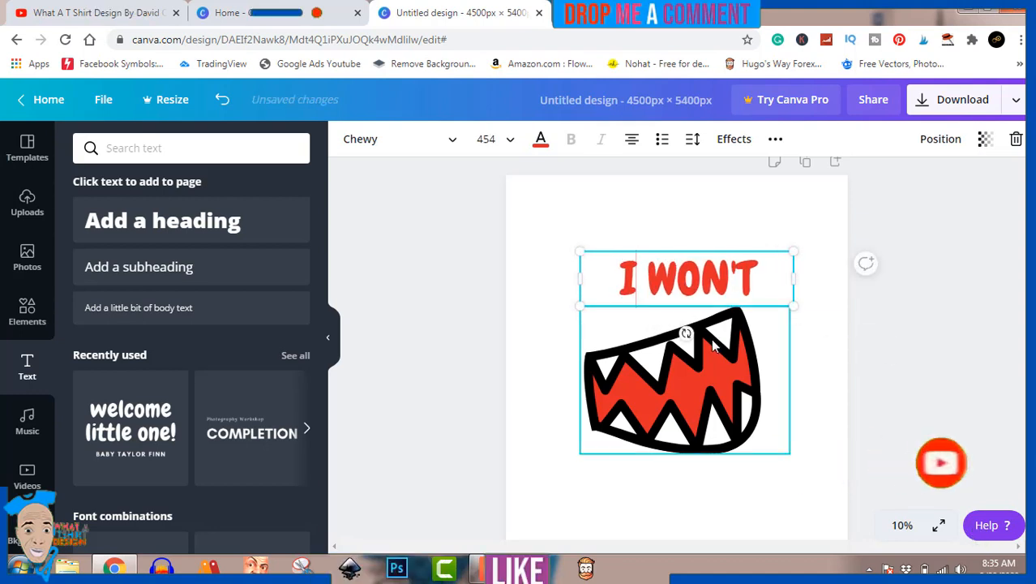
mouse_move(686, 332)
mouse_down()
mouse_move(669, 330)
mouse_move(701, 334)
mouse_up()
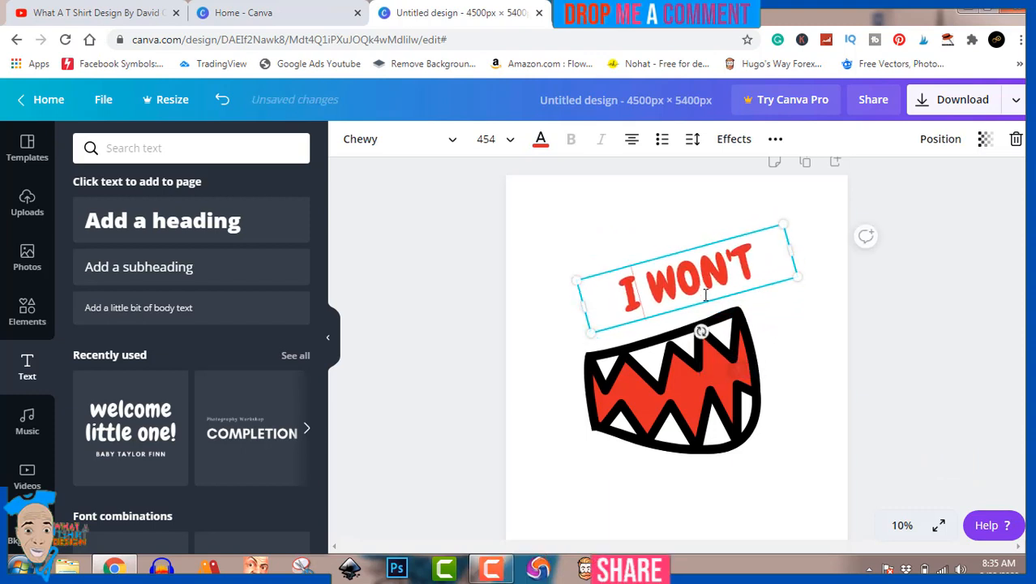
click(950, 359)
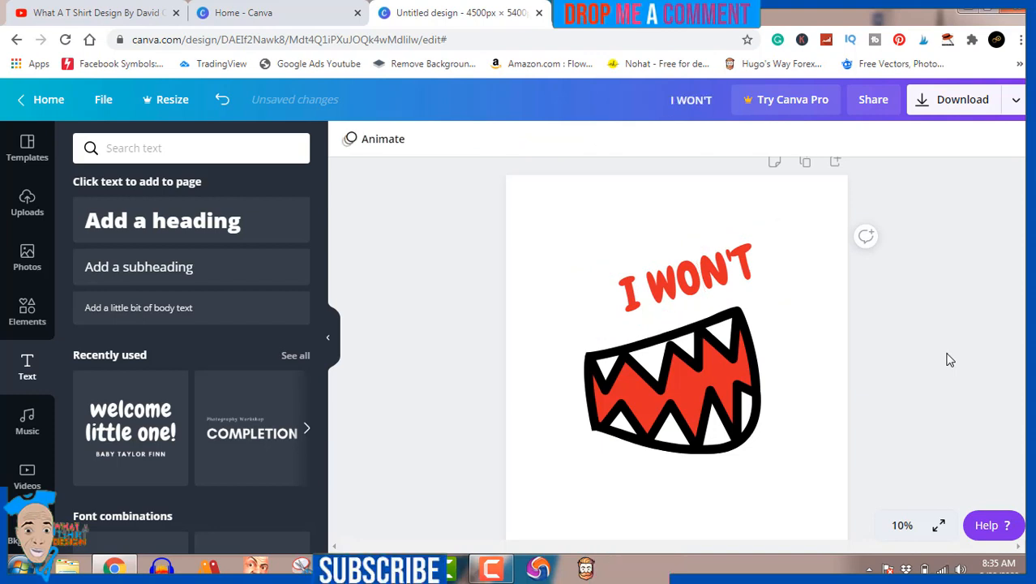
Move the tilted "I WON'T" heading close against the mouth's upper edge and fine-tune its height and angle.
drag(700, 270, 670, 309)
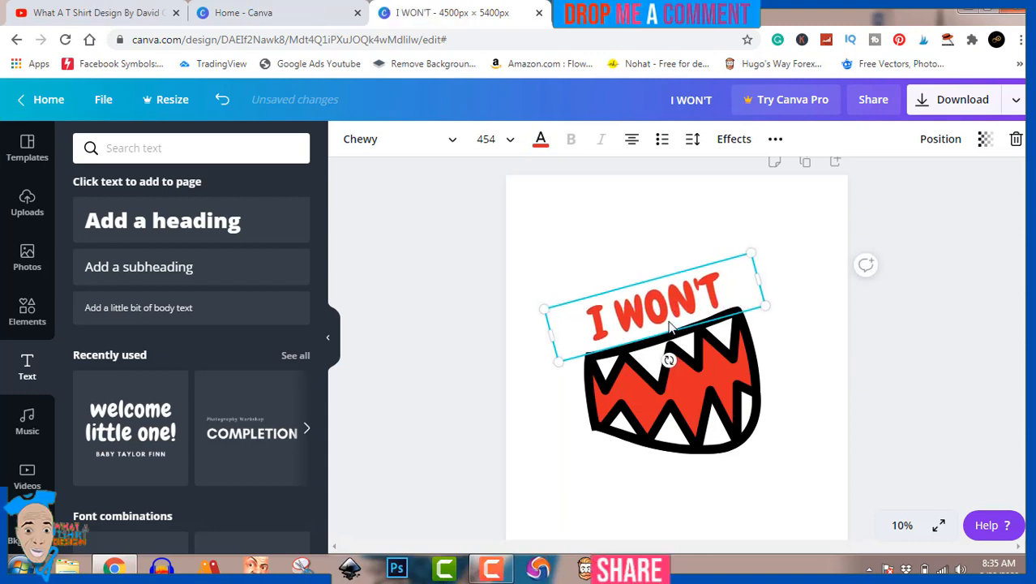
click(868, 350)
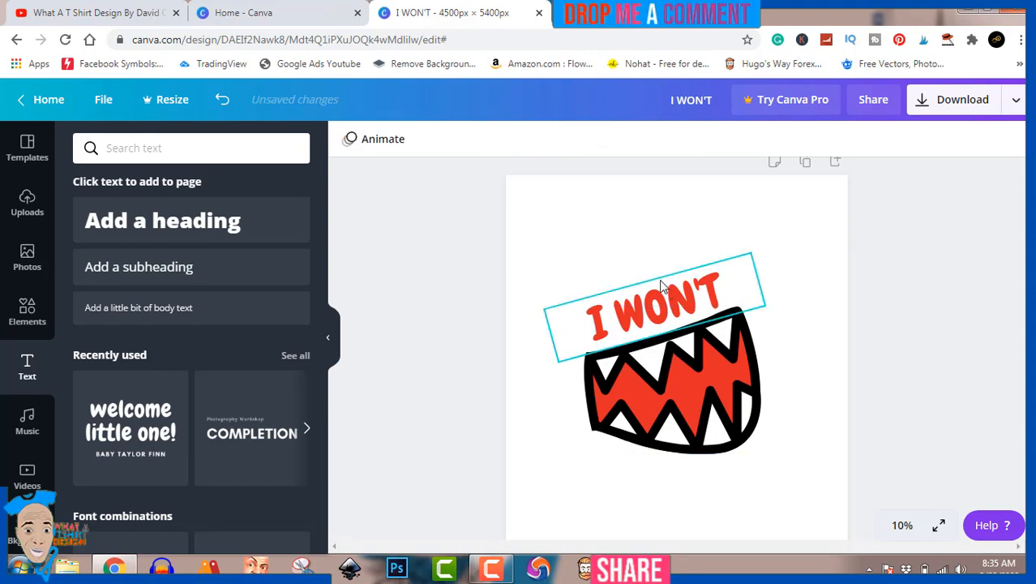
click(679, 297)
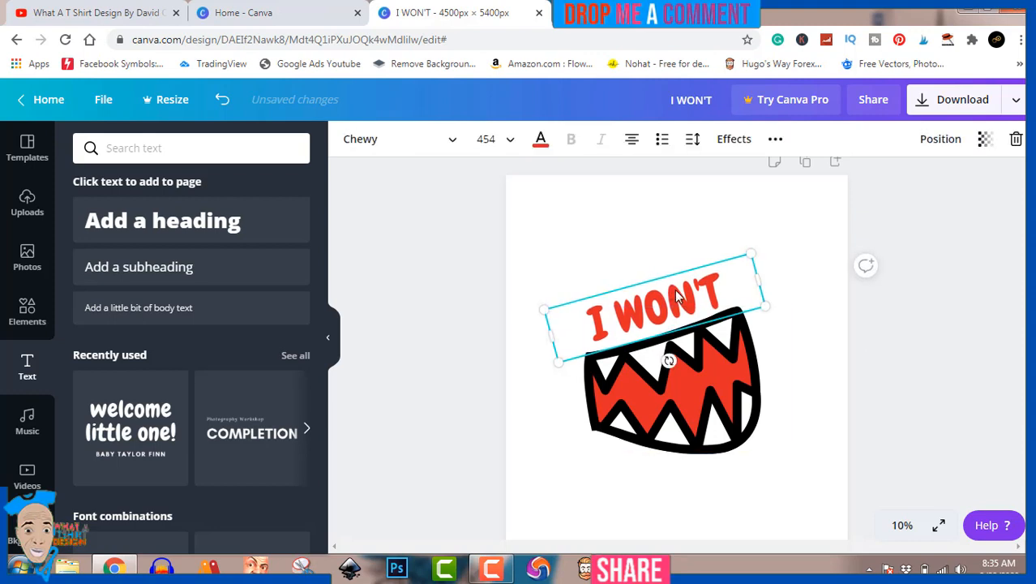
key(Down)
key(Down)
key(Down)
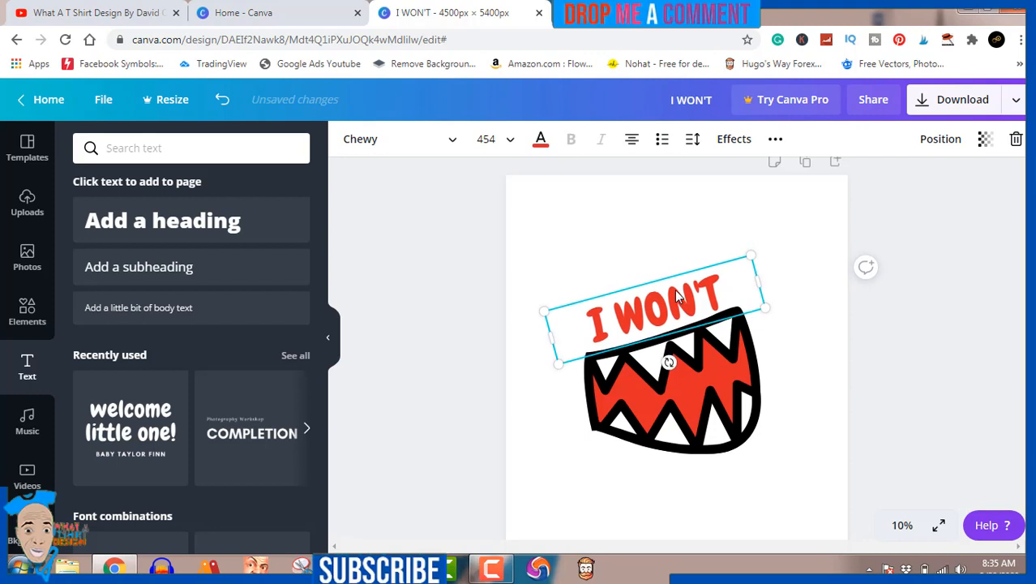
key(Down)
key(Down)
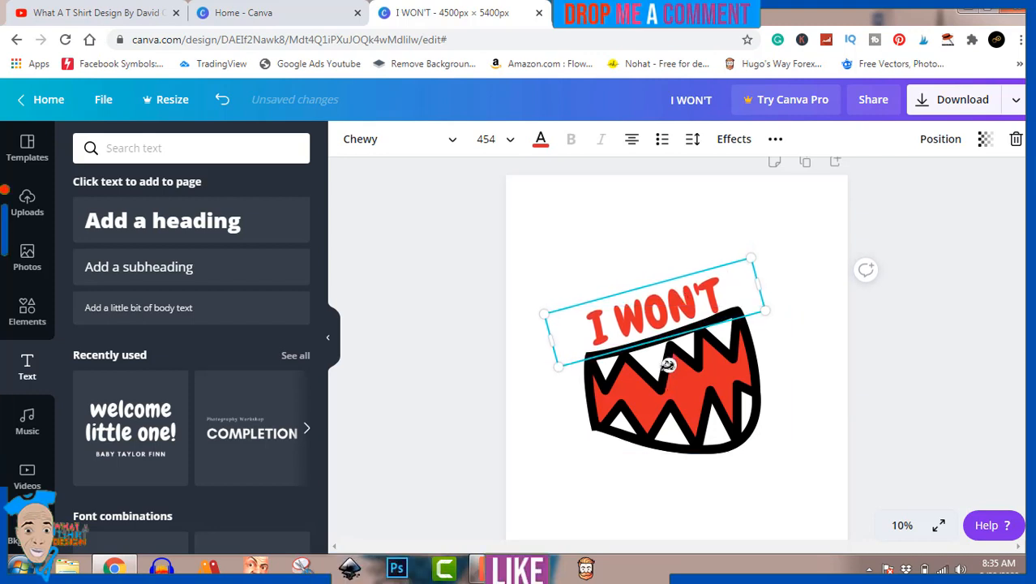
drag(668, 364, 670, 365)
click(947, 330)
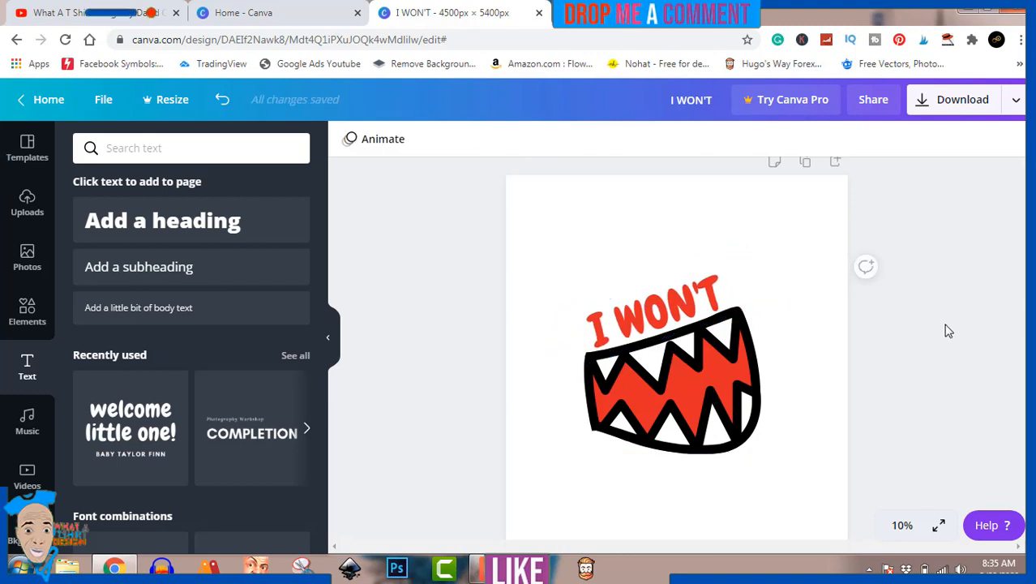
Duplicate the "I WON'T" text below the mouth graphic and change the copy's wording to "BiTe".
click(675, 309)
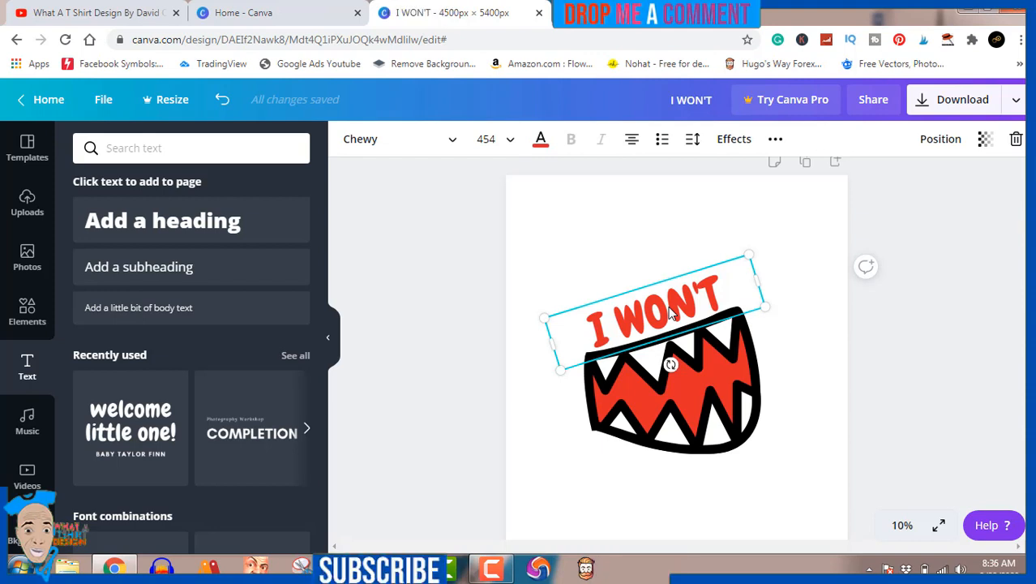
drag(669, 312, 664, 478)
double_click(664, 483)
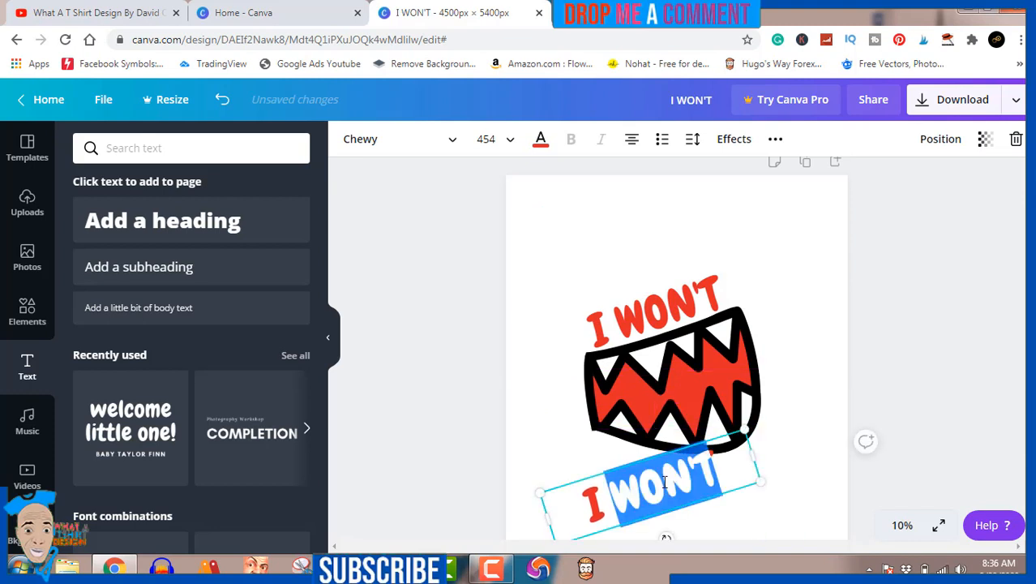
key(ctrl+a)
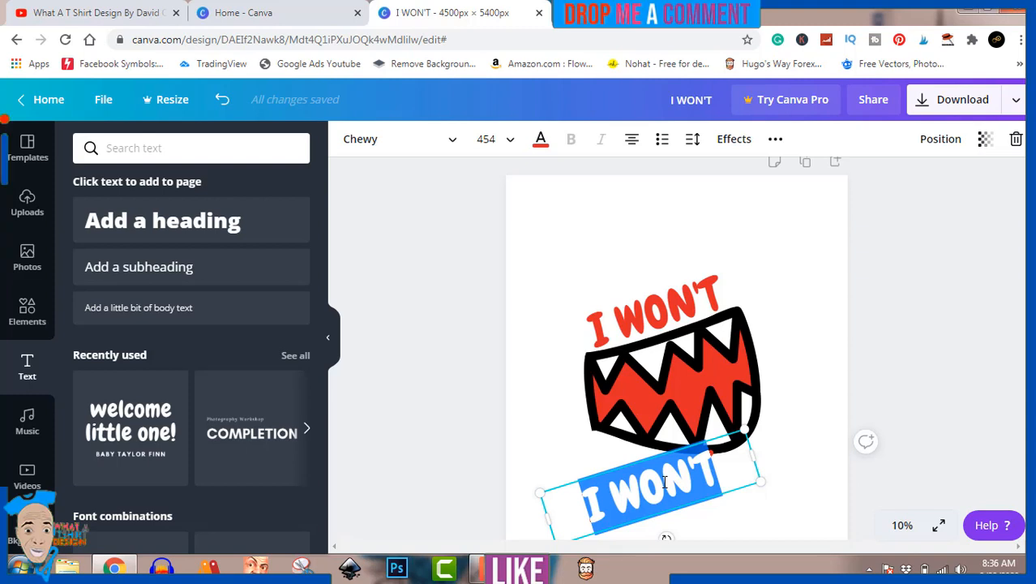
text(Bi)
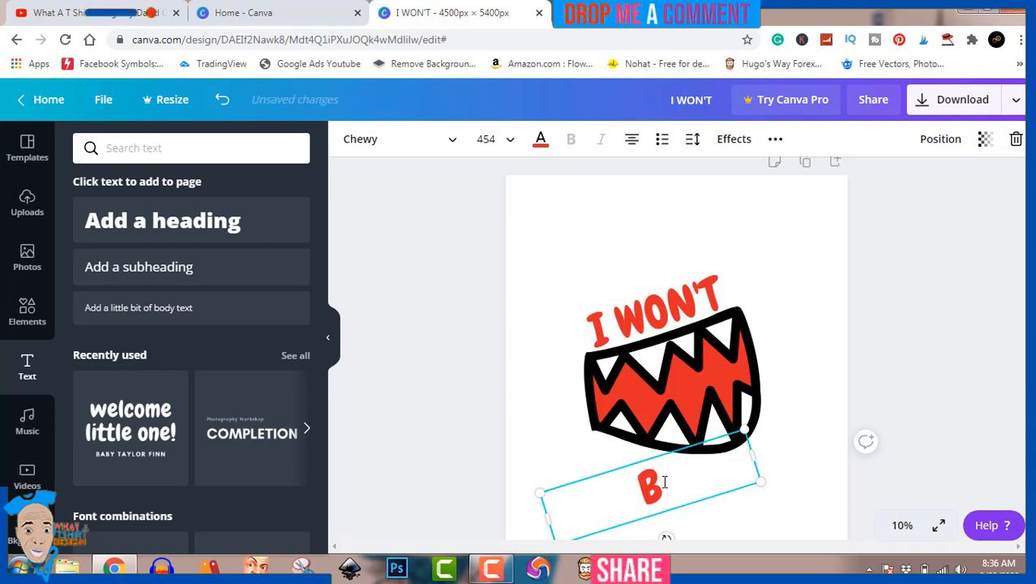
text(T)
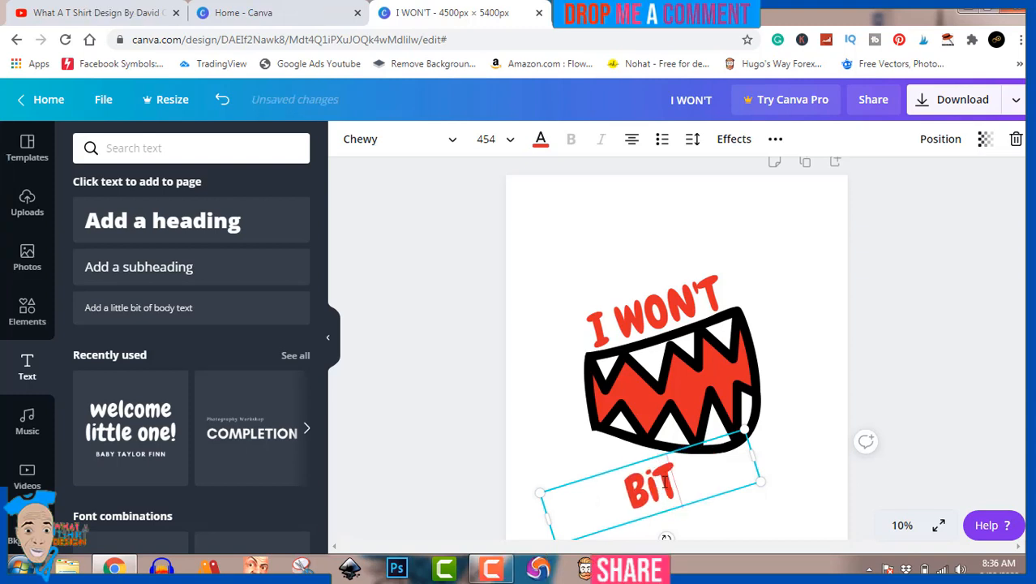
text(e)
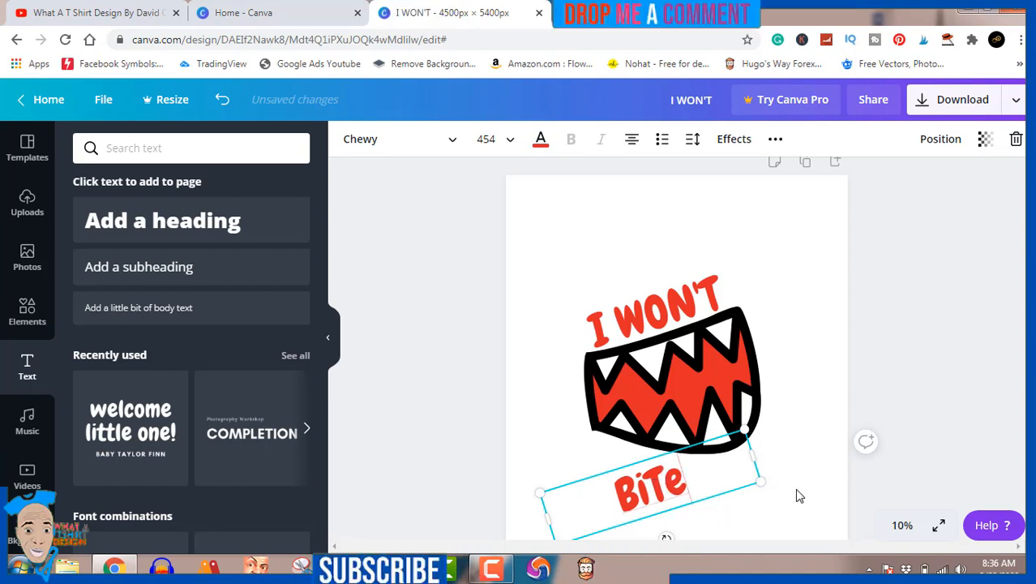
Enlarge the "BiTe" text below the mouth to font size 601.
drag(759, 482, 779, 491)
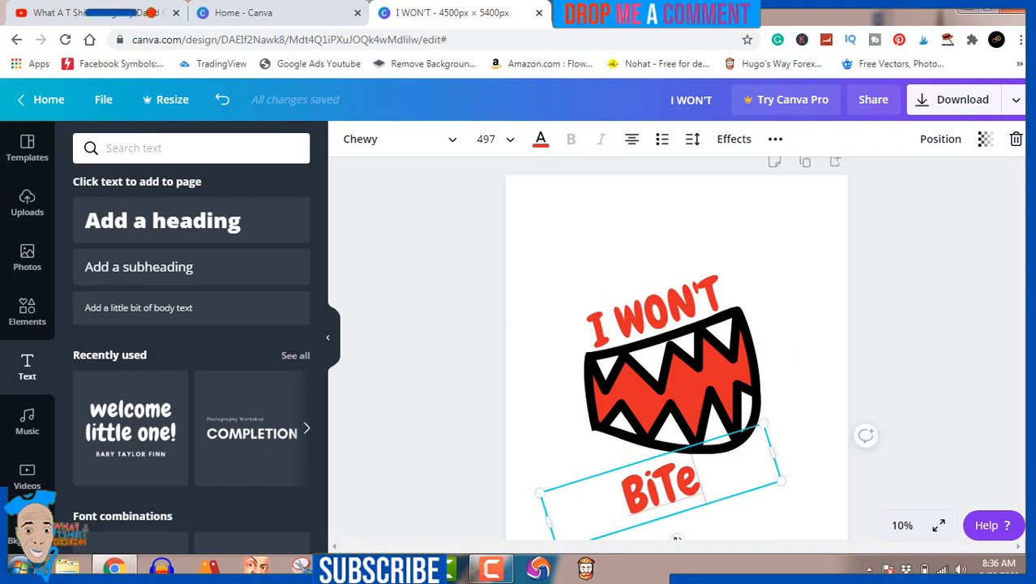
scroll(899, 365, down, 1)
click(845, 394)
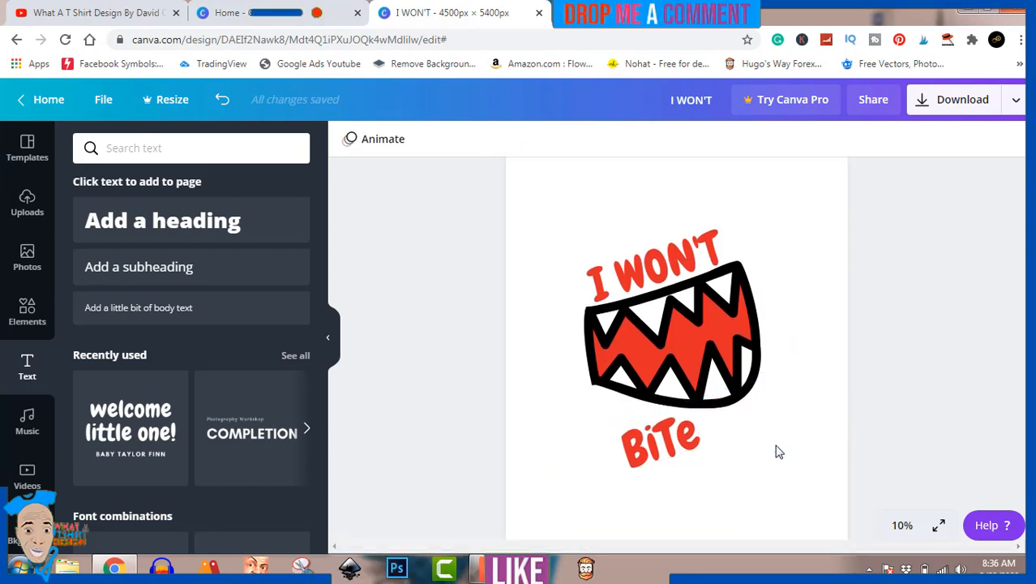
click(743, 433)
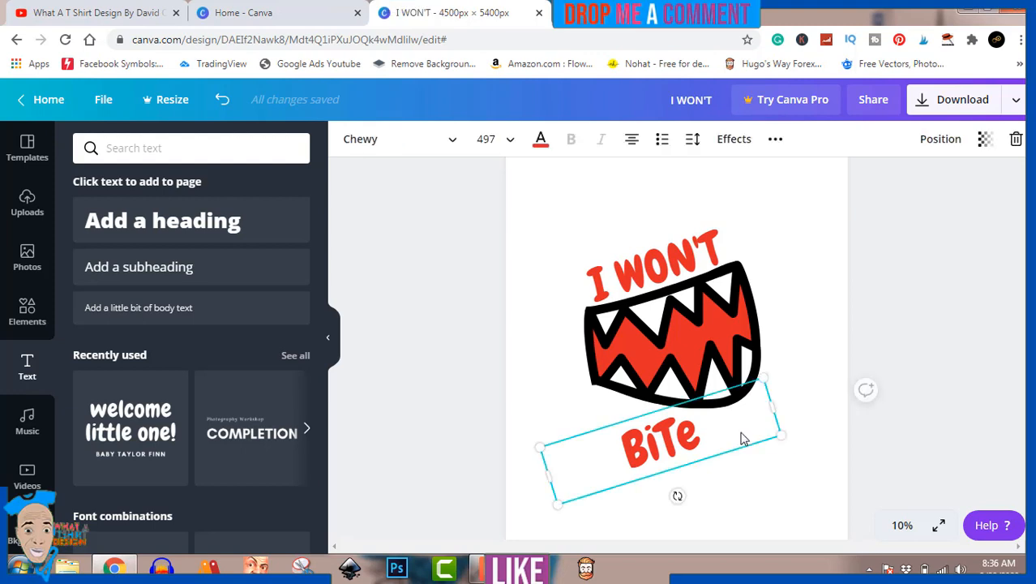
drag(781, 434, 831, 450)
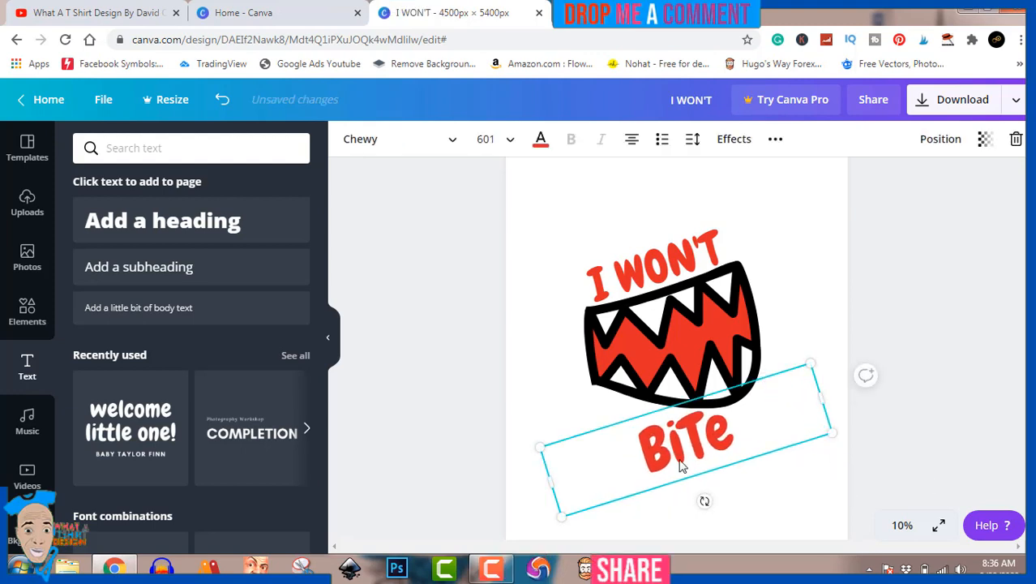
Move the "BiTe" text under the middle of the mouth and adjust its tilt to match the "I WON'T" heading.
drag(700, 499, 681, 450)
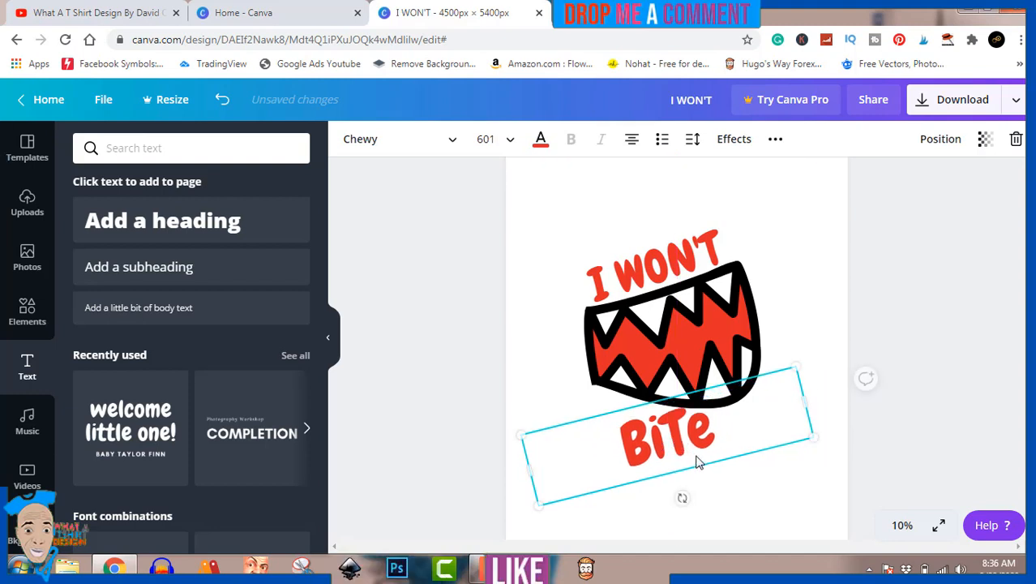
drag(680, 498, 686, 496)
drag(681, 424, 679, 425)
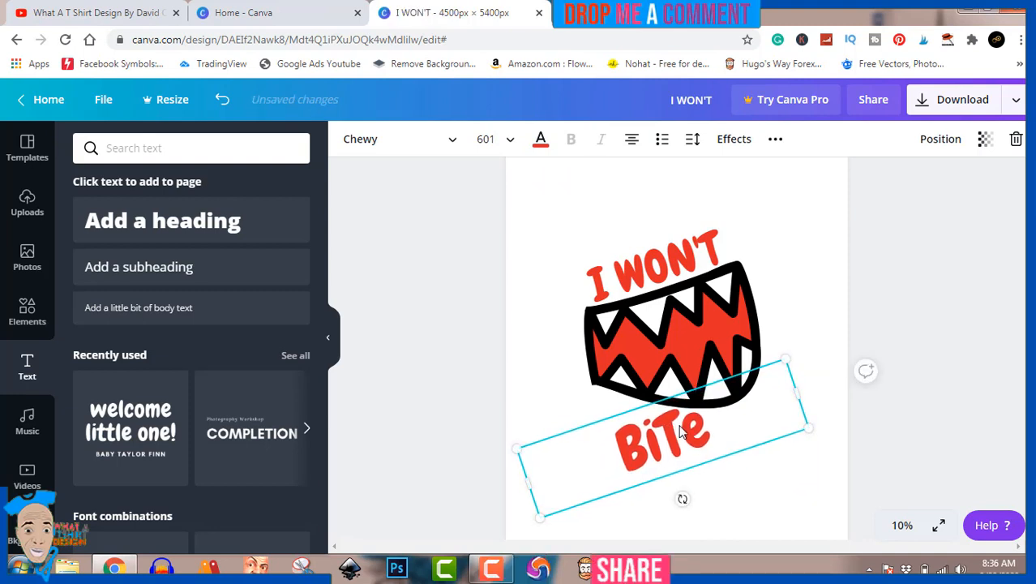
click(949, 295)
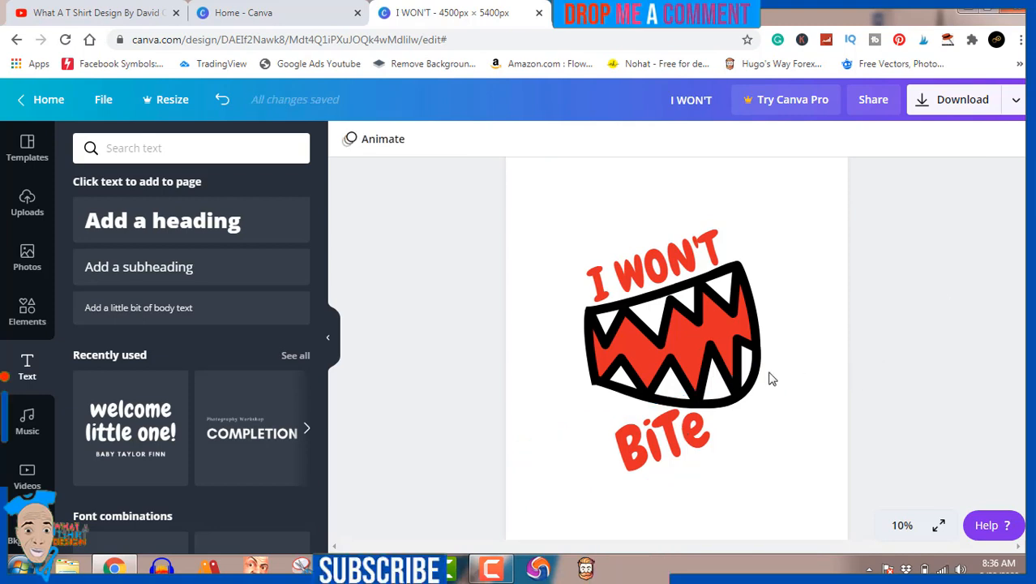
click(495, 569)
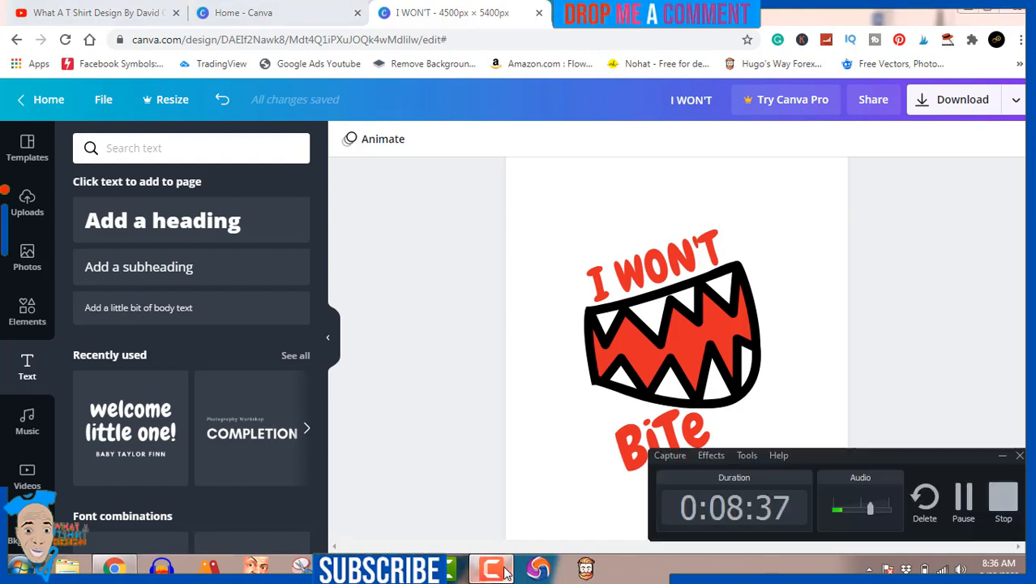
click(495, 569)
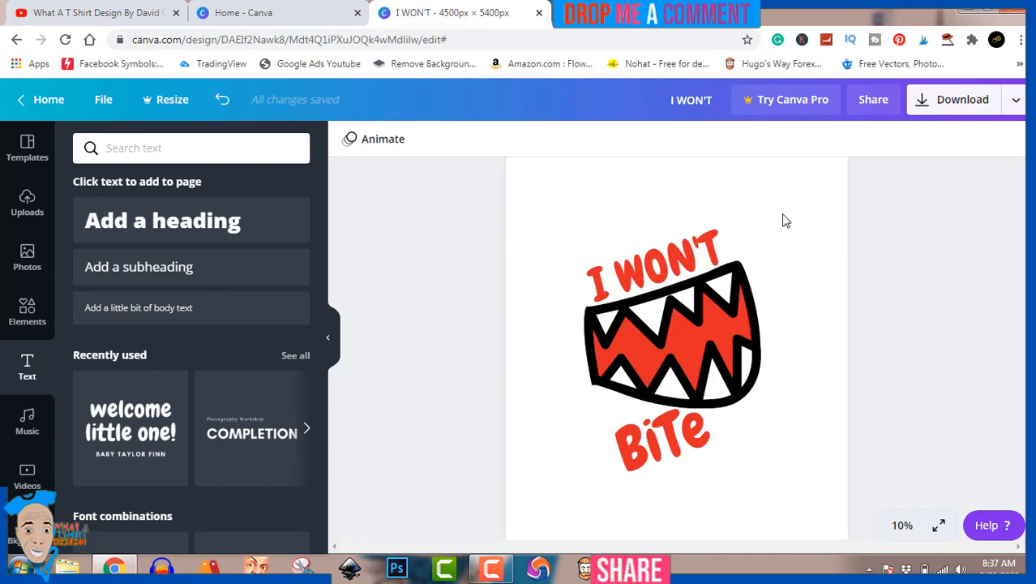
Download the finished "I WON'T BiTe" design as a PNG at 4500 x 5400 px.
click(976, 107)
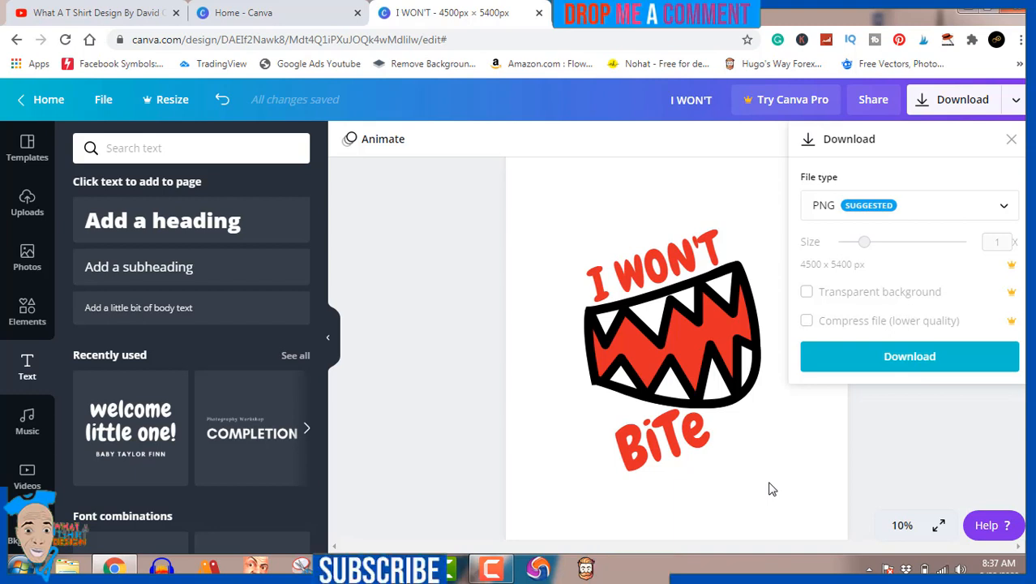
click(927, 371)
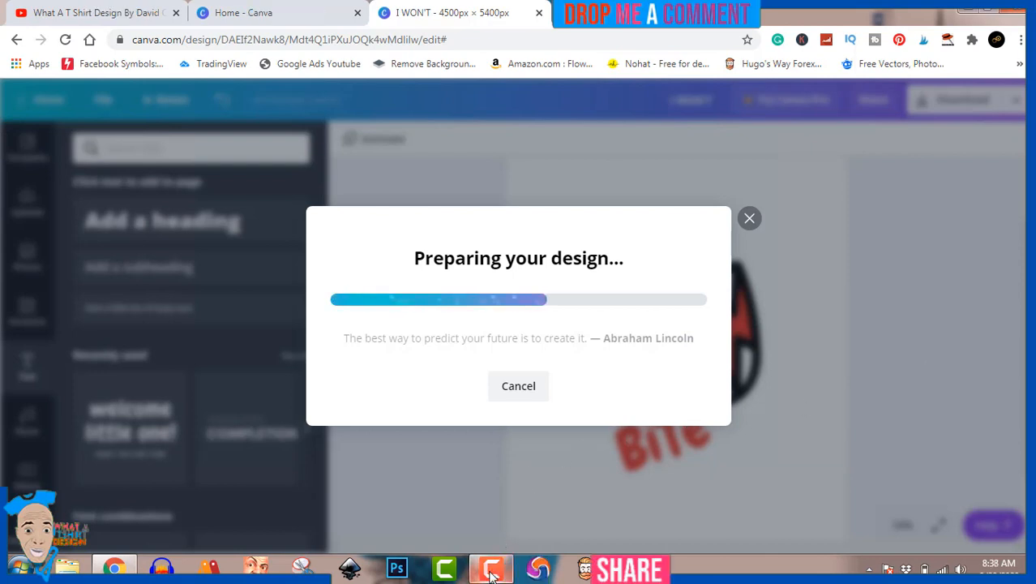
click(490, 568)
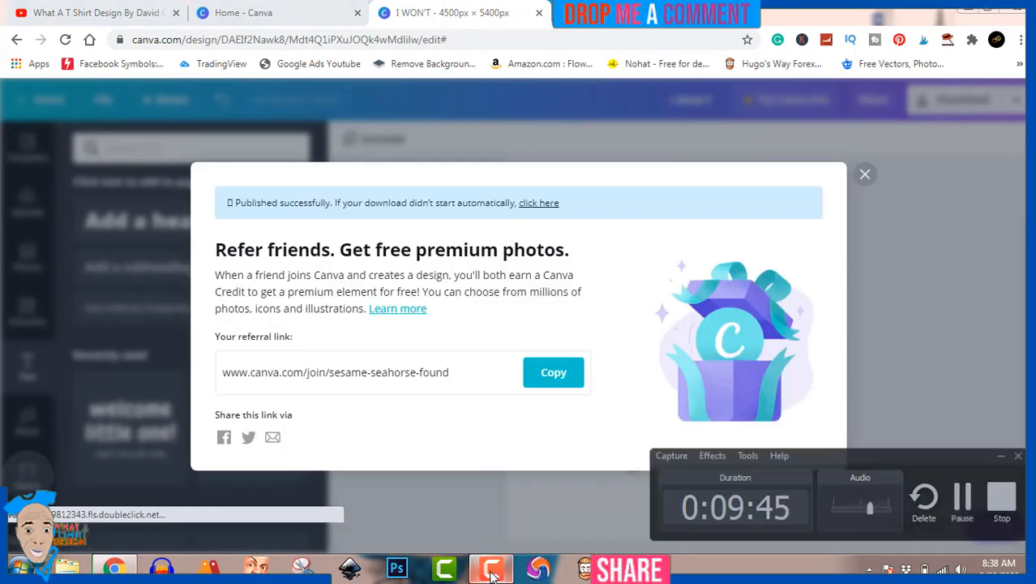
click(491, 567)
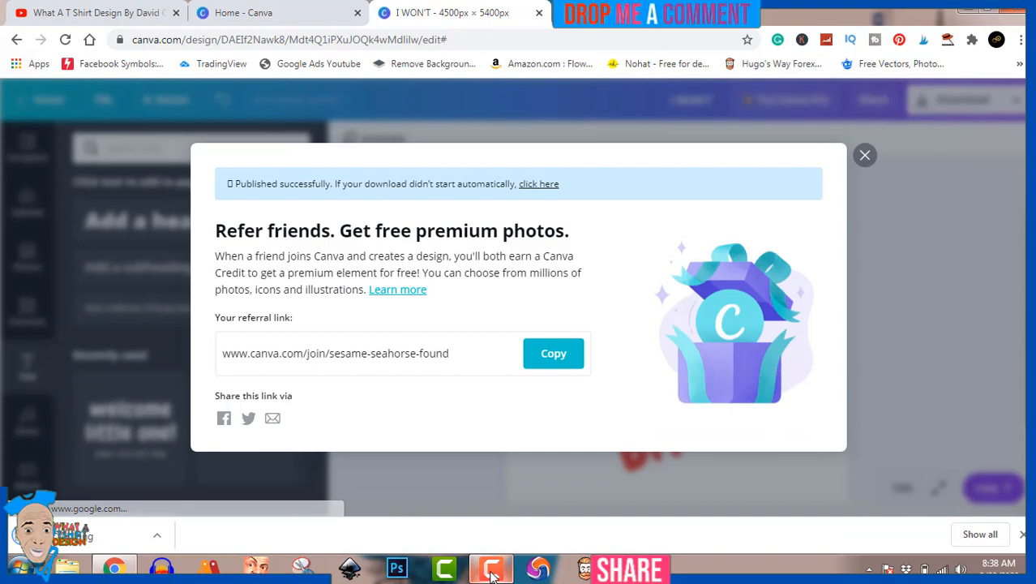
Show the downloaded "I WON'T" PNG in its Downloads folder and open it in Windows Photo Viewer to check the design.
click(158, 537)
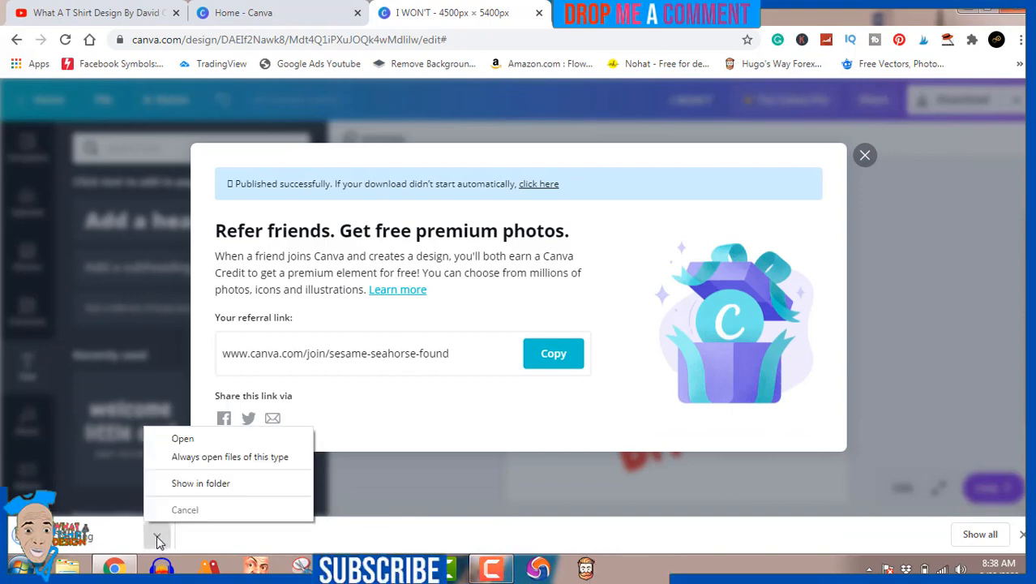
click(202, 483)
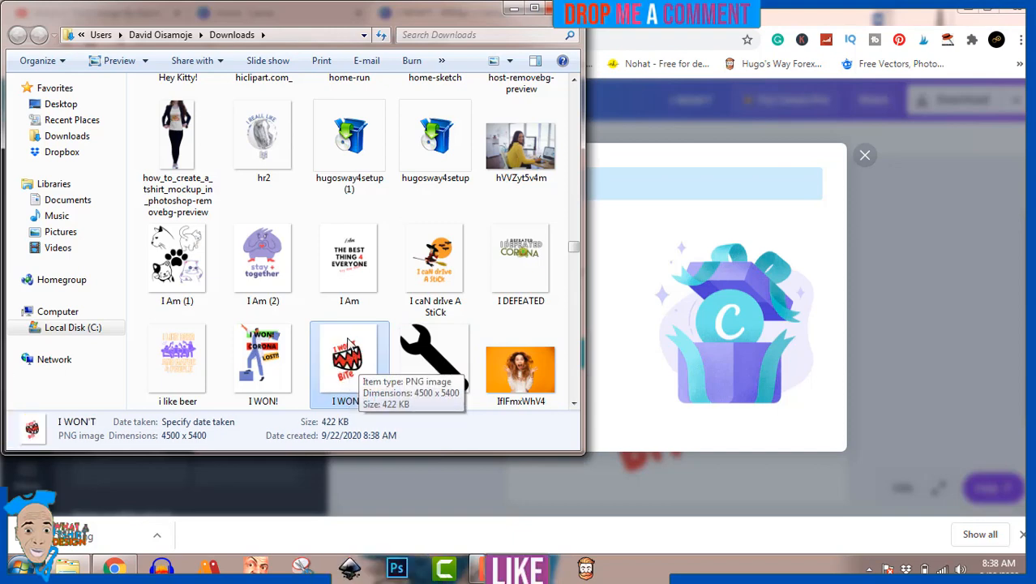
double_click(349, 344)
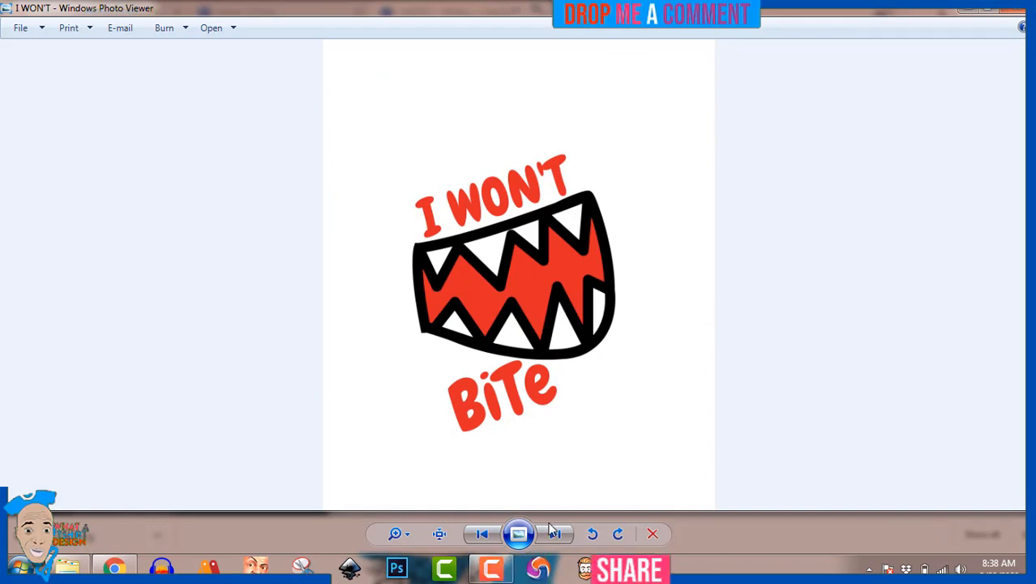
click(496, 574)
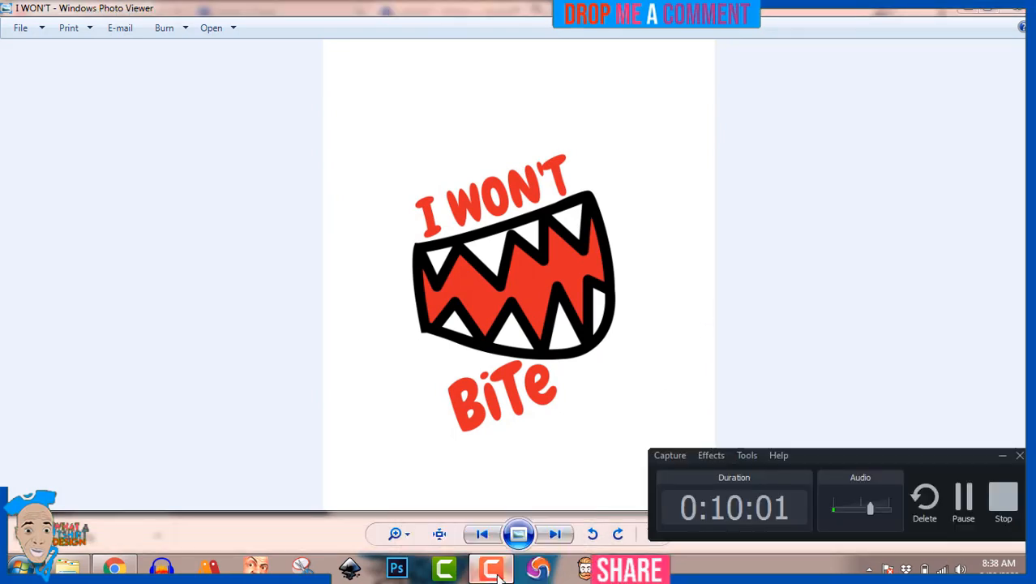